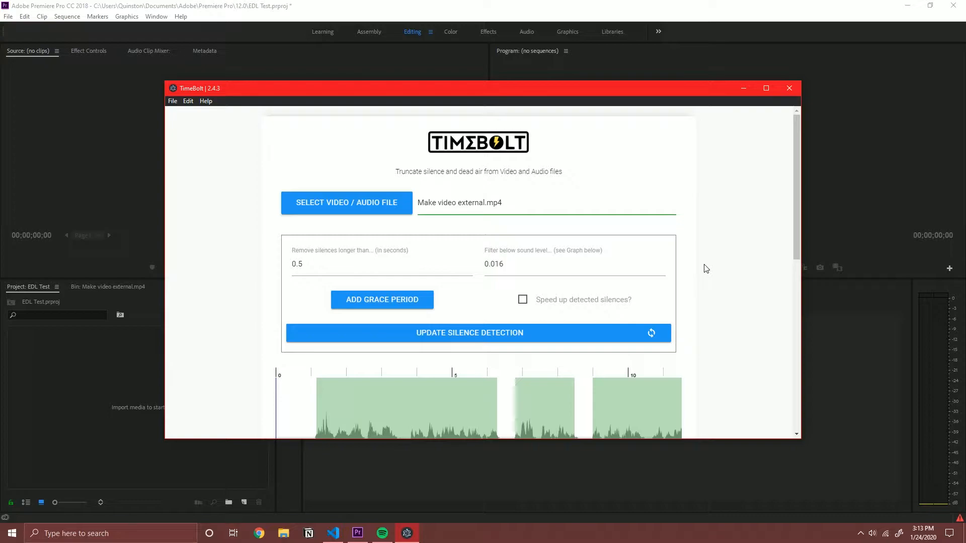
Export an EDL of the detected silence cuts for Make video external.mp4
scroll(543, 313, "down", 2)
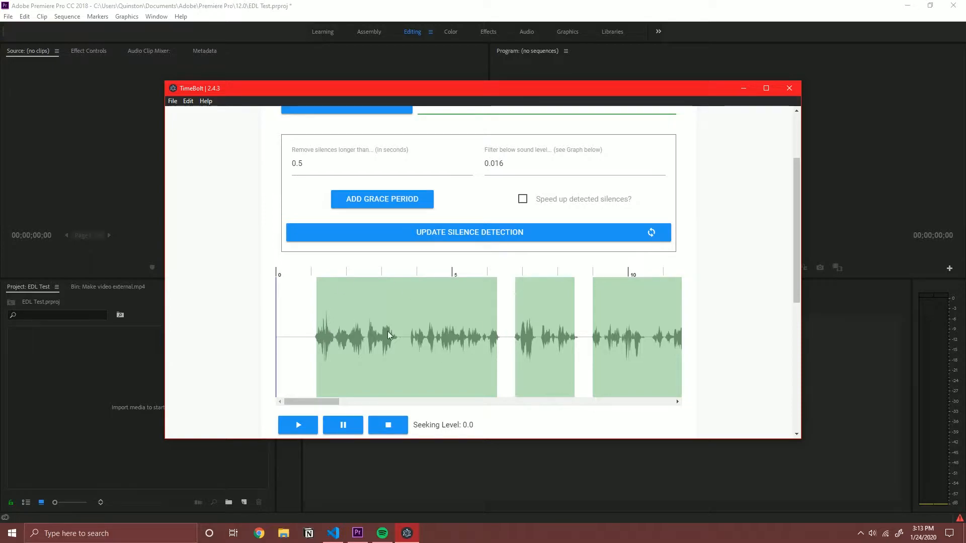
scroll(337, 302, "down", 1)
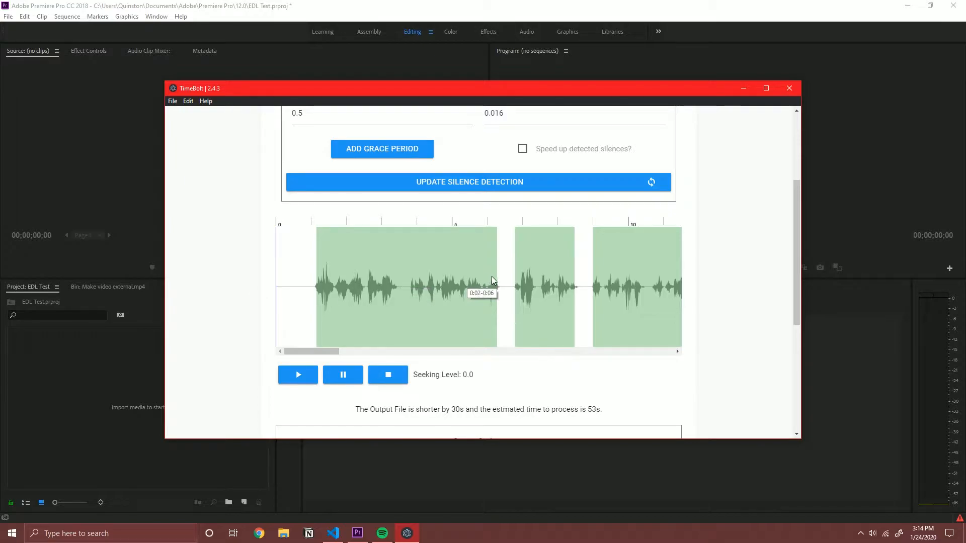
scroll(491, 280, "down", 5)
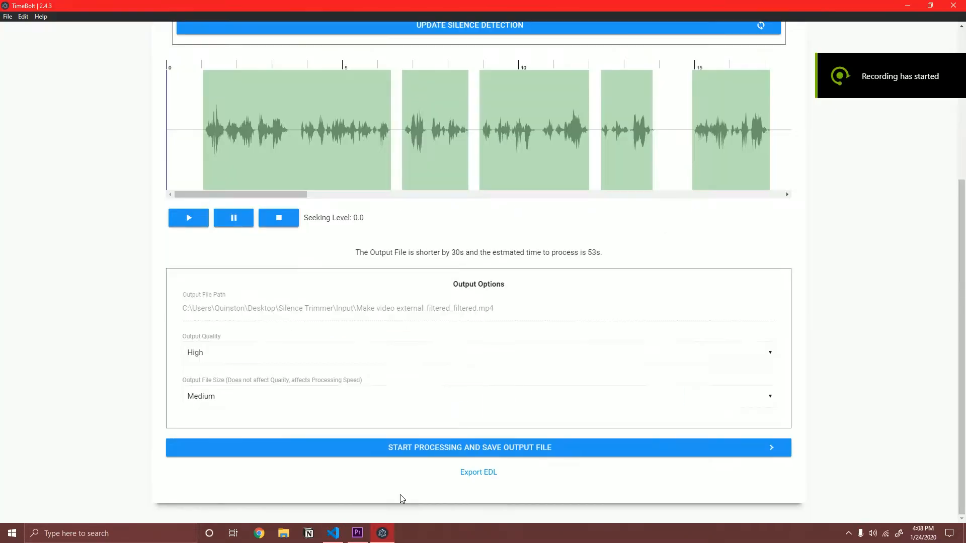
left_click(477, 473)
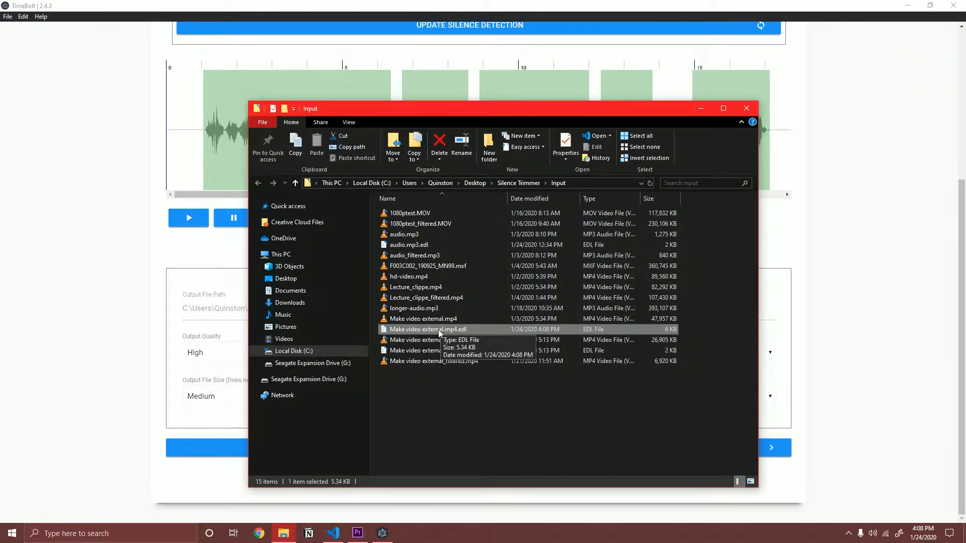
Create a folder called Temp inside the Input folder
right_click(442, 369)
right_click(434, 388)
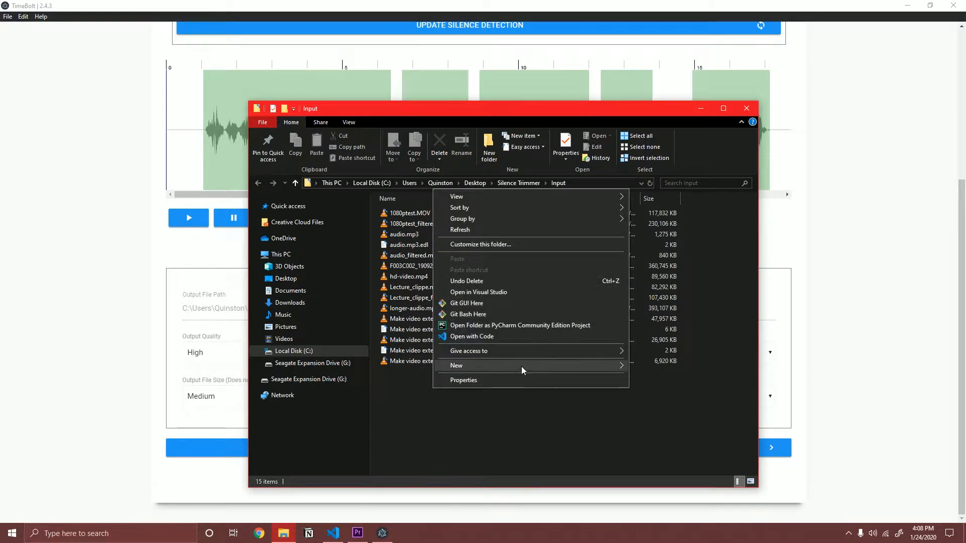
mouse_move(548, 363)
left_click(672, 367)
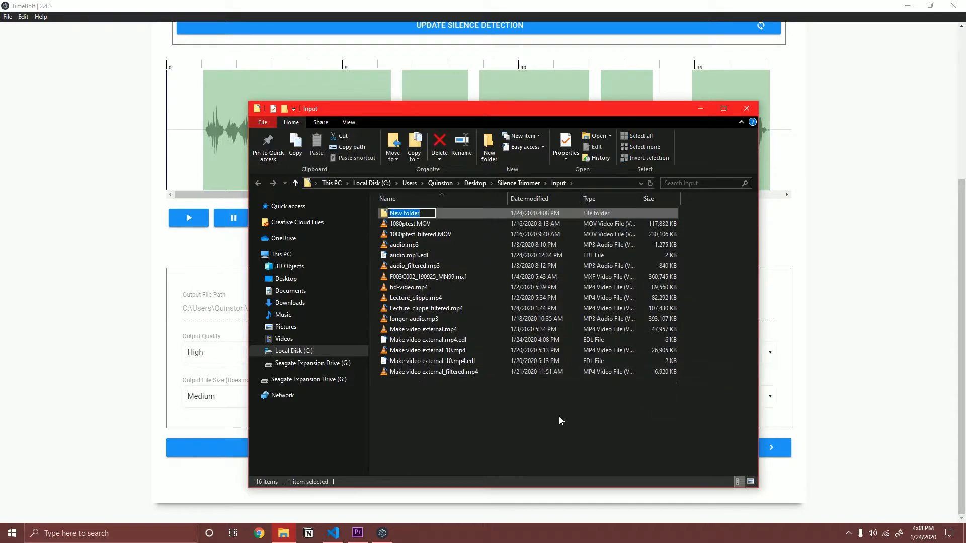
type("Temp")
key("Return")
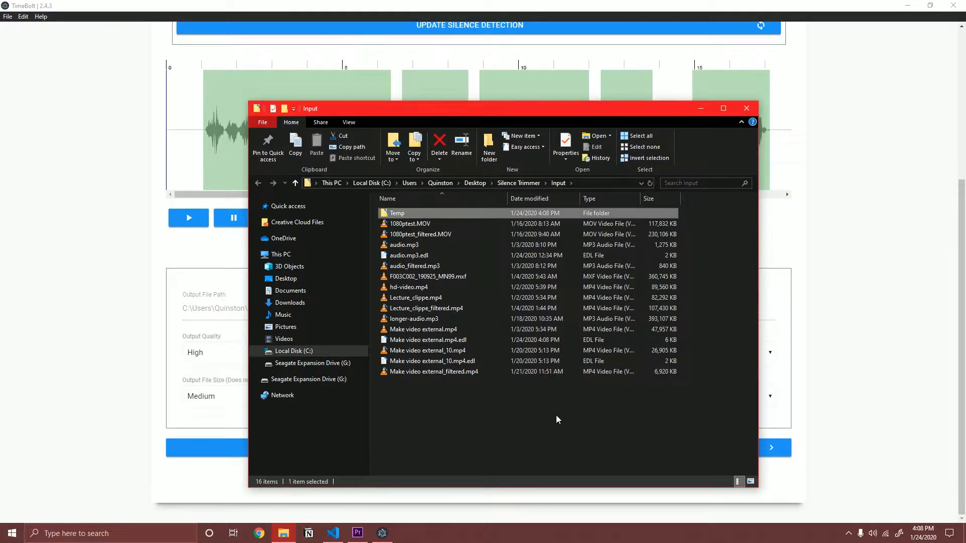
Copy Make video external.mp4.edl into the Temp folder and duplicate it there
left_click(428, 342)
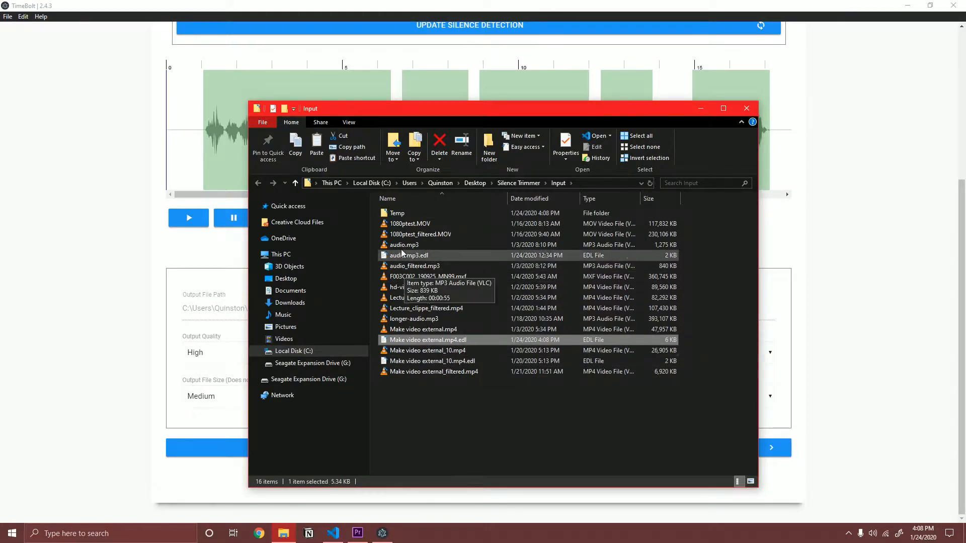
double_click(401, 214)
key("ctrl+v")
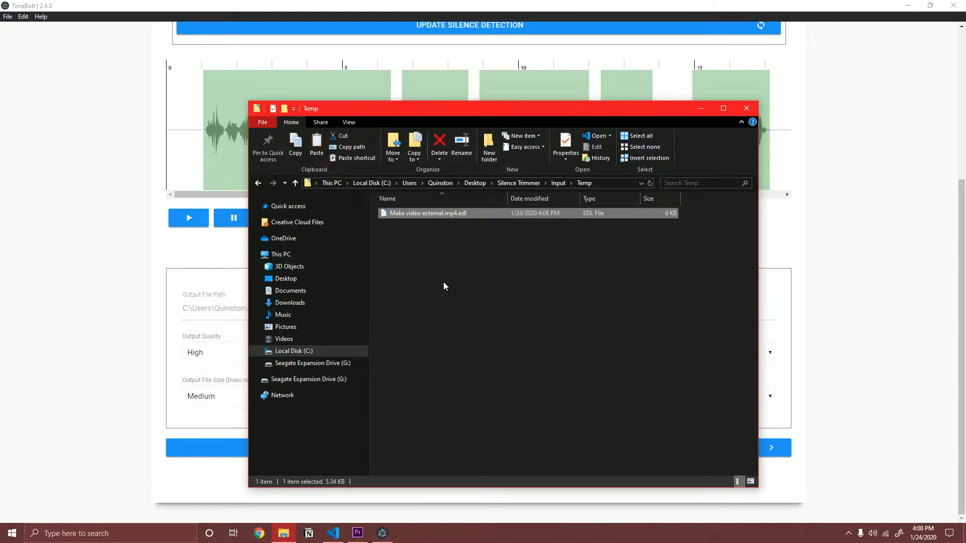
key("ctrl+v")
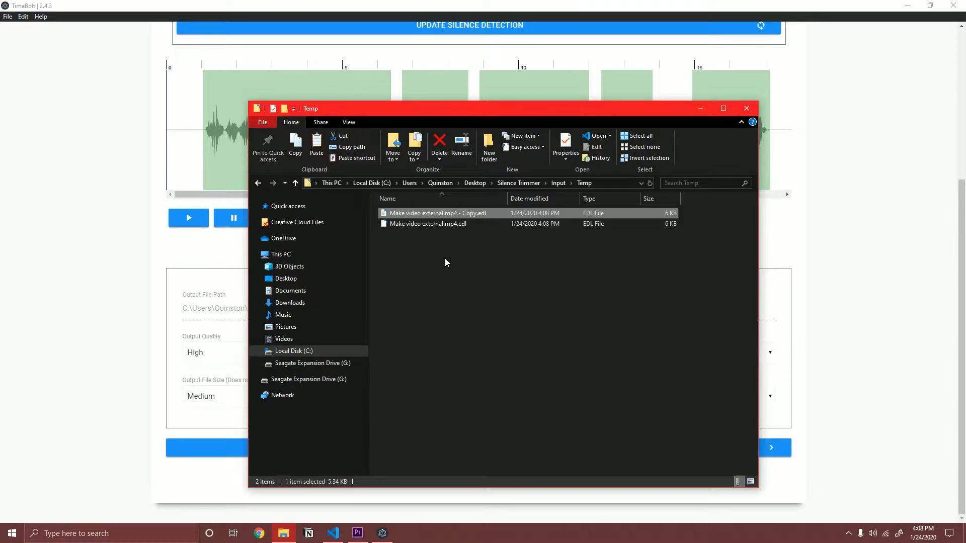
Rename the duplicate EDL file as Make video external.2.mp4.edl
key("F2")
key("Right")
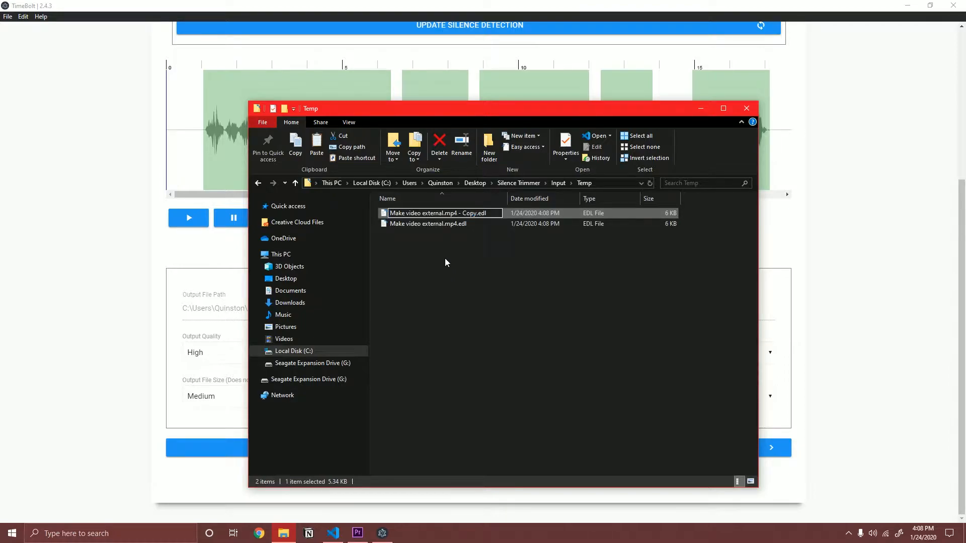
key("BackSpace")
key("BackSpace")
key("BackSpace")
key("BackSpace")
key("BackSpace")
key("BackSpace")
key("BackSpace")
type(".2")
key("Return")
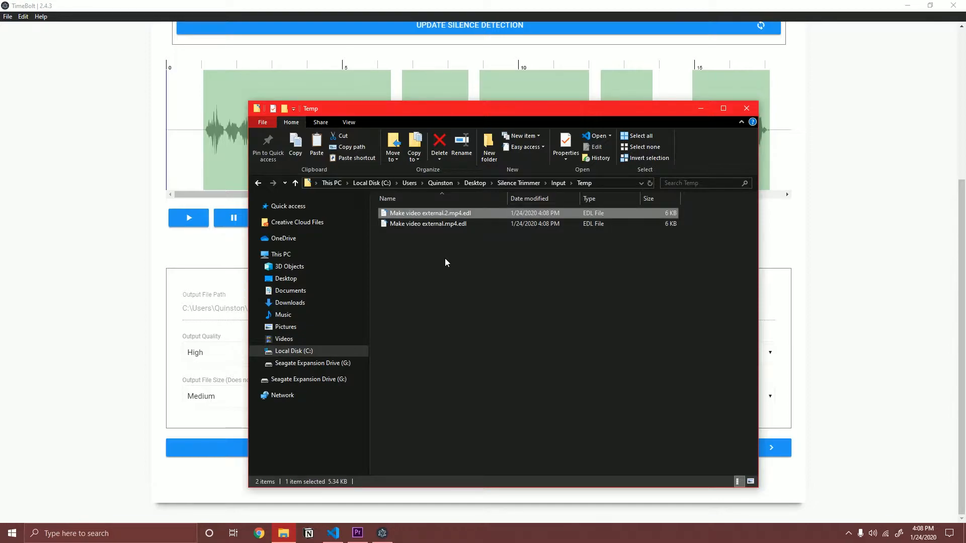
left_click(446, 224)
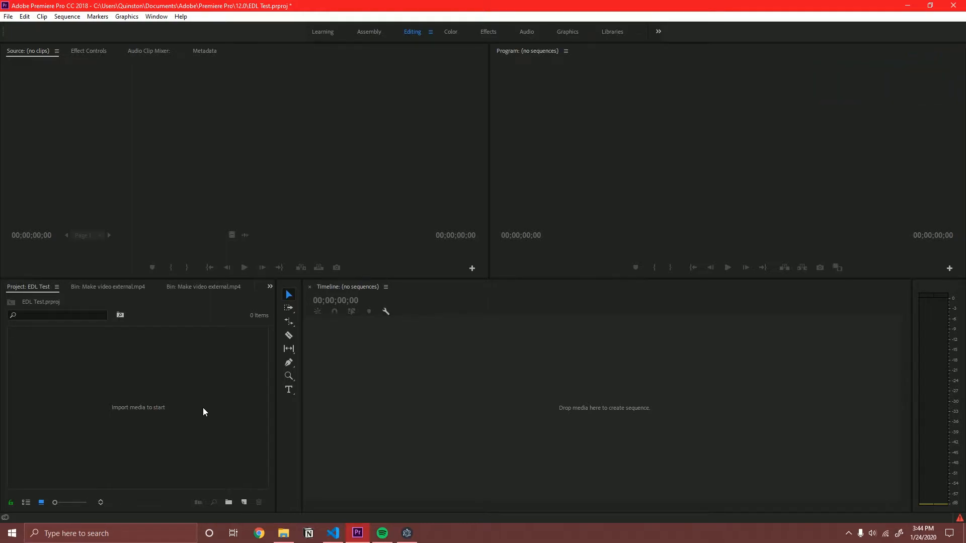
Switch to Premiere Pro and import Make video external.mp4.edl from the Temp folder using the NTSC video standard
double_click(167, 392)
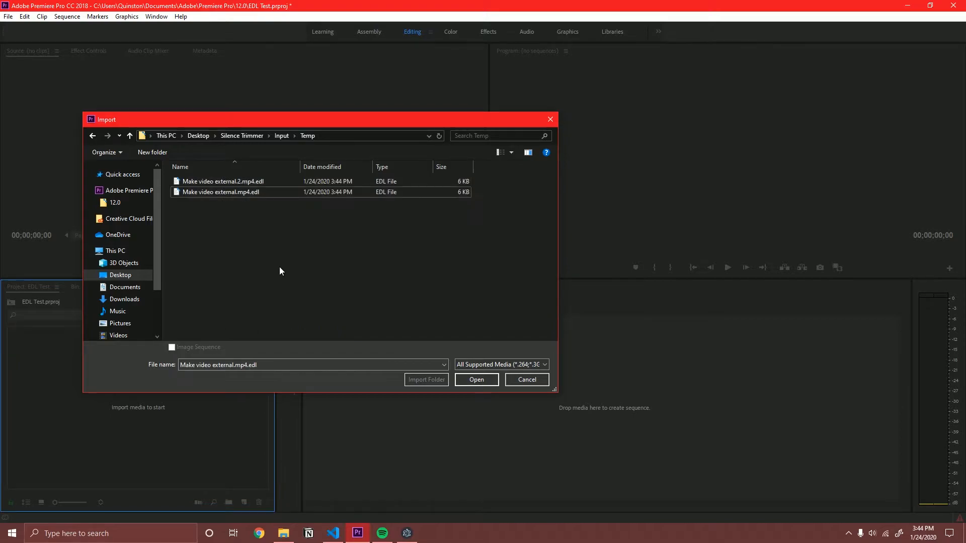
double_click(233, 193)
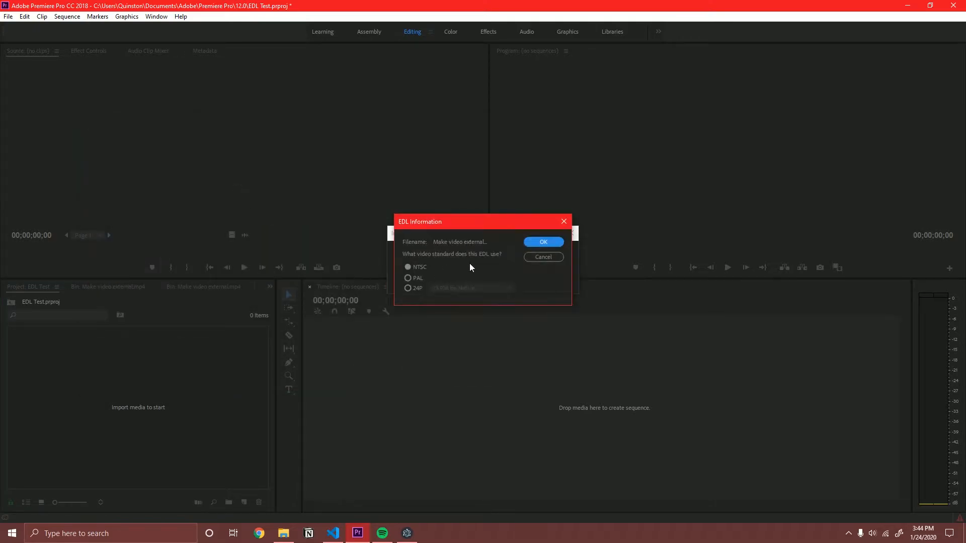
left_click(542, 242)
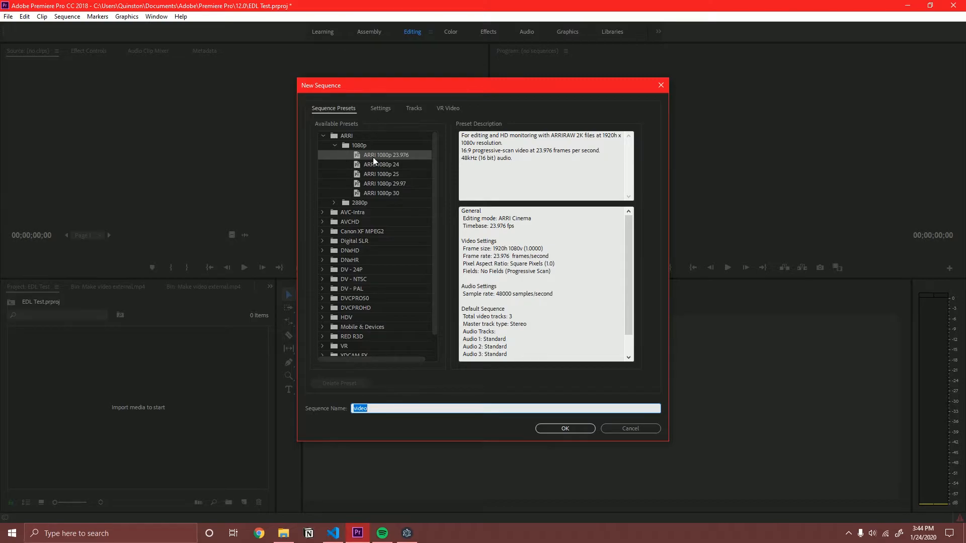
Set up the EDL's sequence with Custom editing mode and a 29.97 frames/second timebase, and name it Track1
left_click(381, 107)
left_click(438, 124)
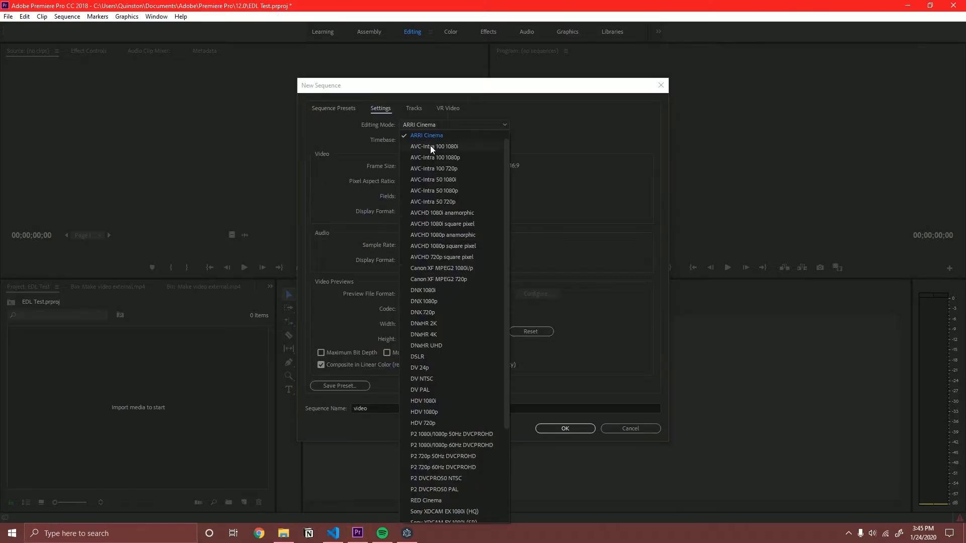
left_click(418, 135)
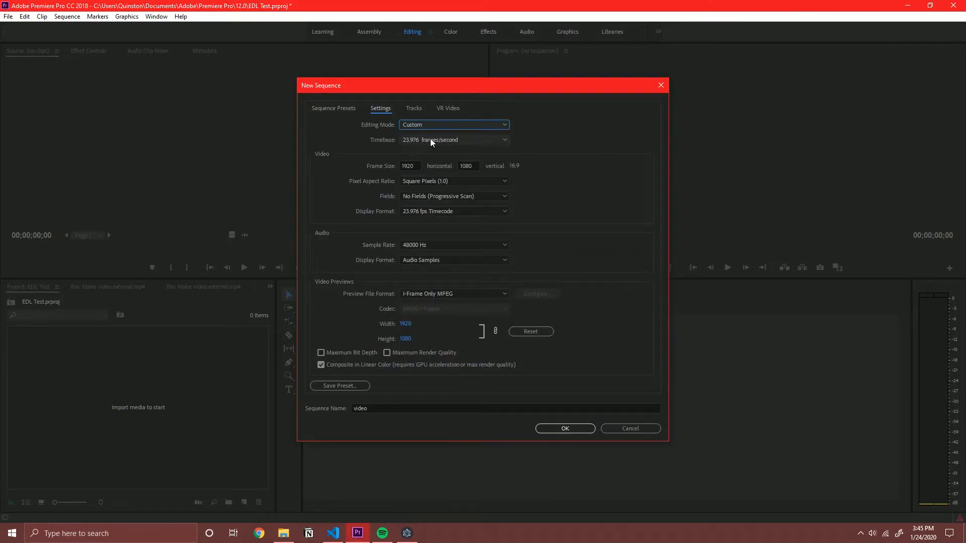
left_click(431, 141)
left_click(440, 227)
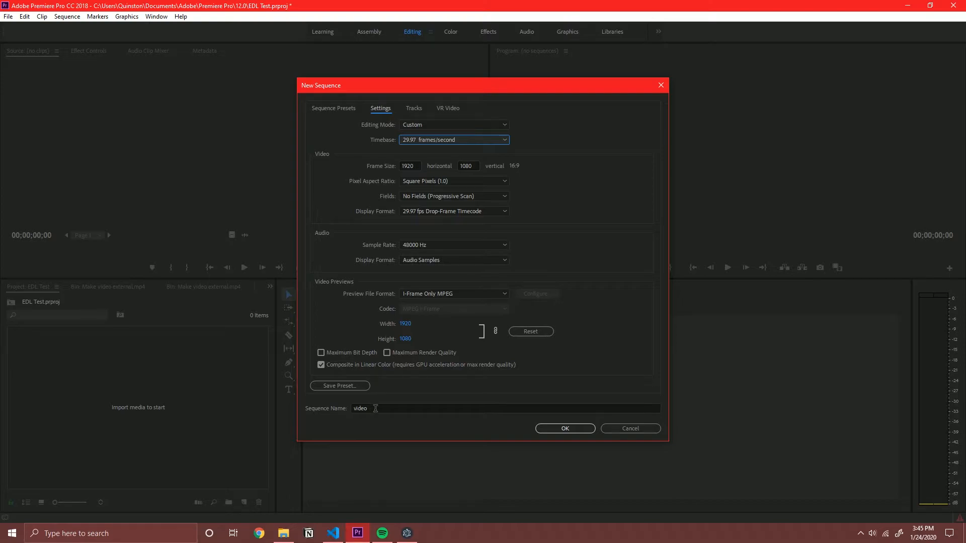
left_click(348, 411)
type("Track1")
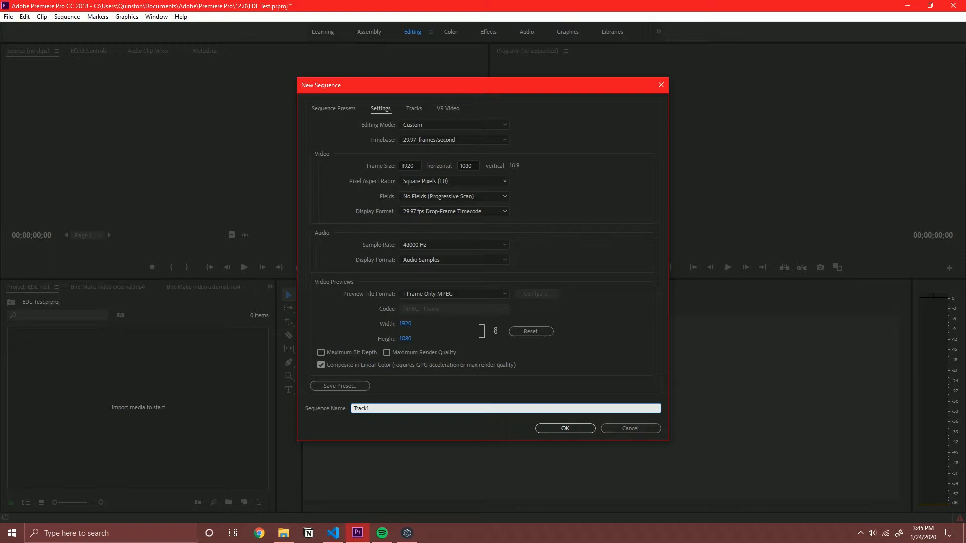
left_click(566, 429)
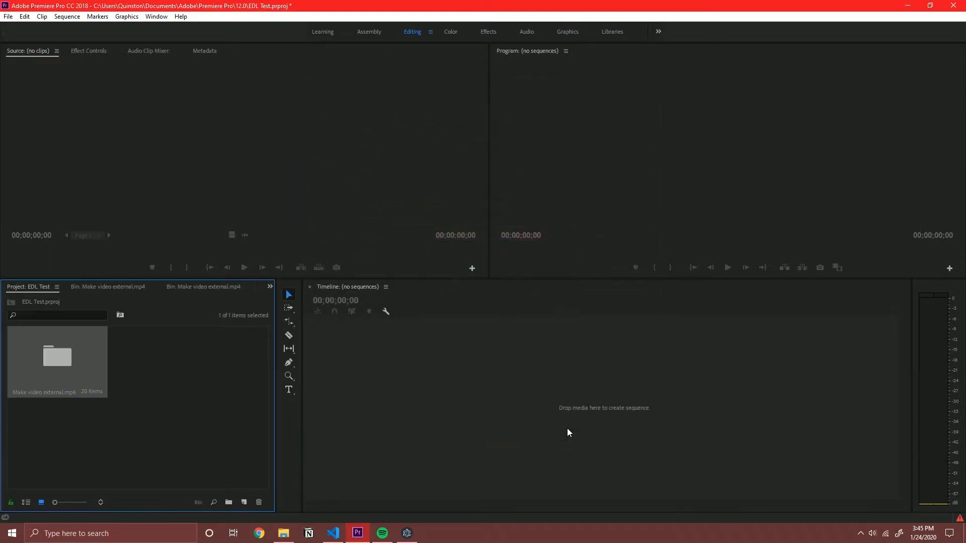
Look through the imported Make video external.mp4 bin and open the Track1 sequence in the timeline
double_click(56, 361)
scroll(150, 384, "up", 3)
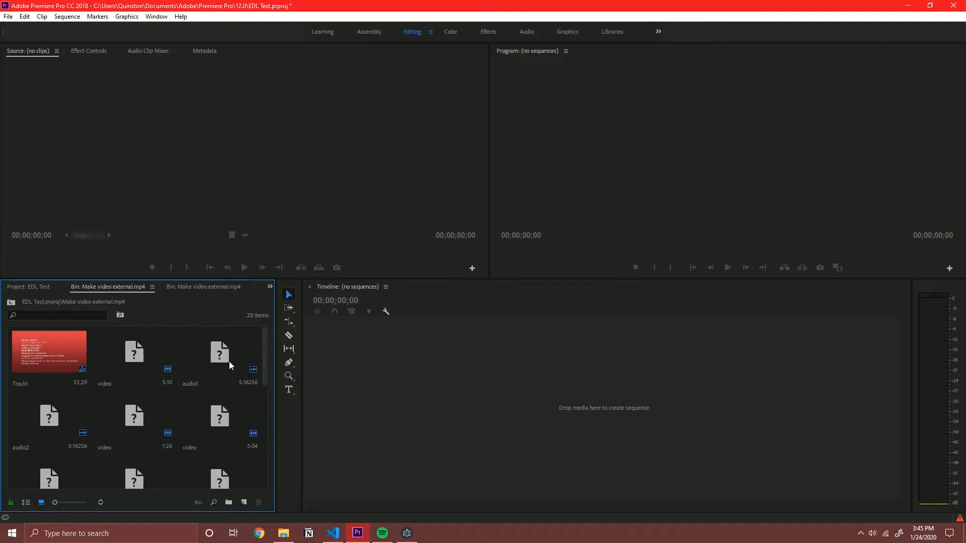
scroll(235, 395, "down", 3)
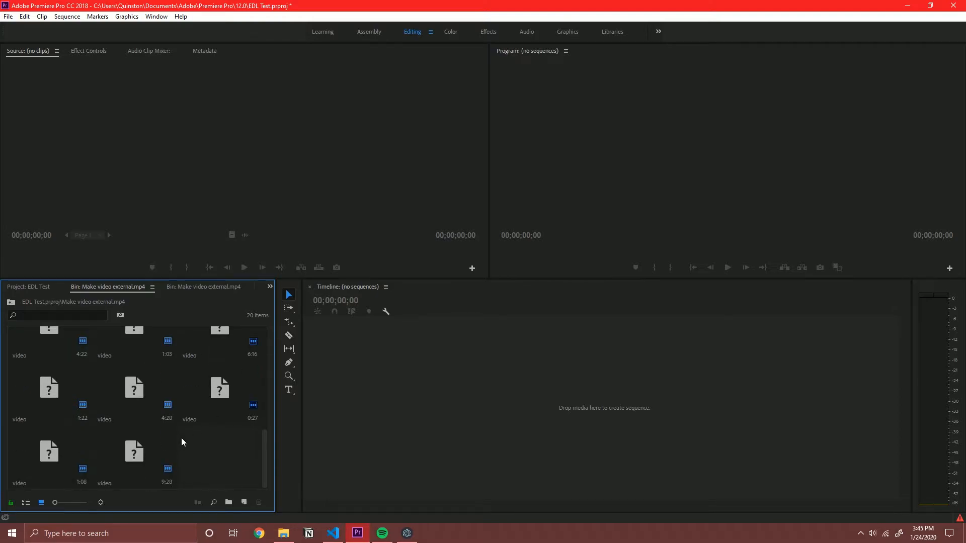
scroll(181, 438, "up", 3)
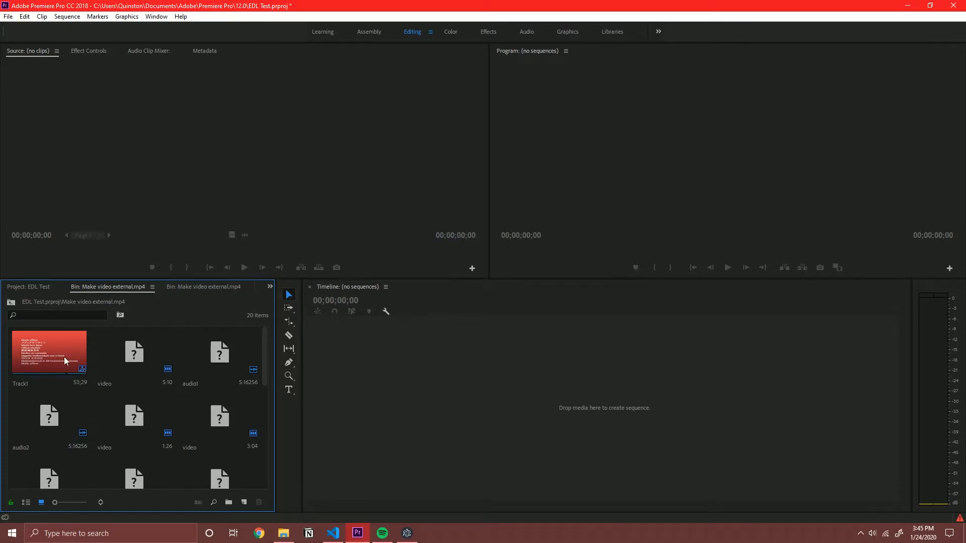
double_click(57, 343)
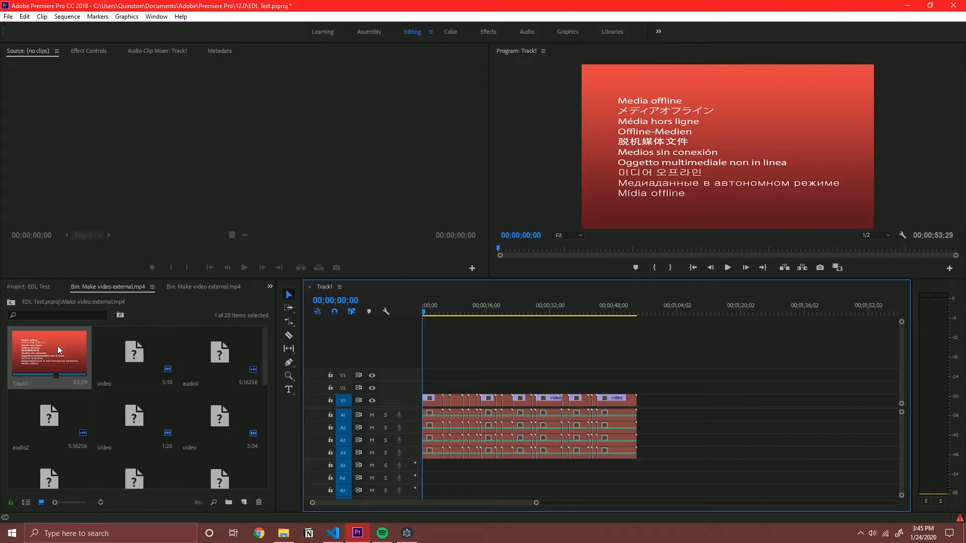
Examine the offline video and audio clips along the Track1 timeline
scroll(551, 403, "up", 3, "alt")
left_click_drag(472, 503, 442, 502)
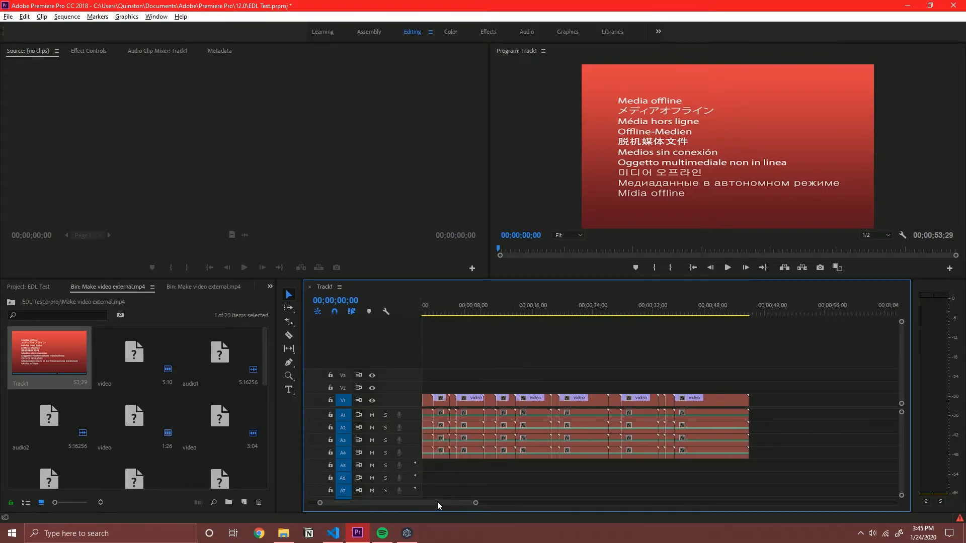
left_click_drag(426, 367, 790, 484)
left_click(789, 484)
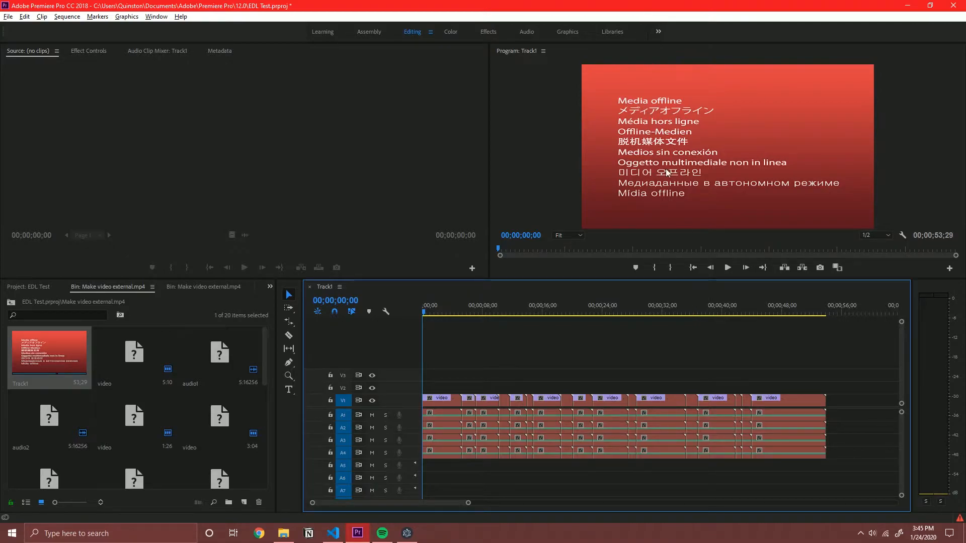
left_click(439, 312)
left_click_drag(441, 312, 479, 319)
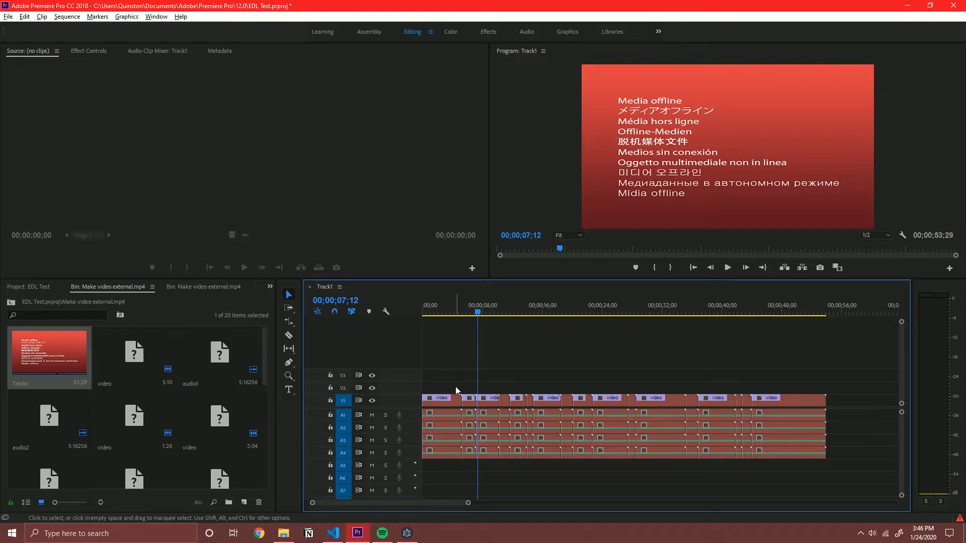
Link all video clips on track V1 to Make video external.mp4 in the Silence Trimmer Input folder
left_click_drag(440, 370, 799, 407)
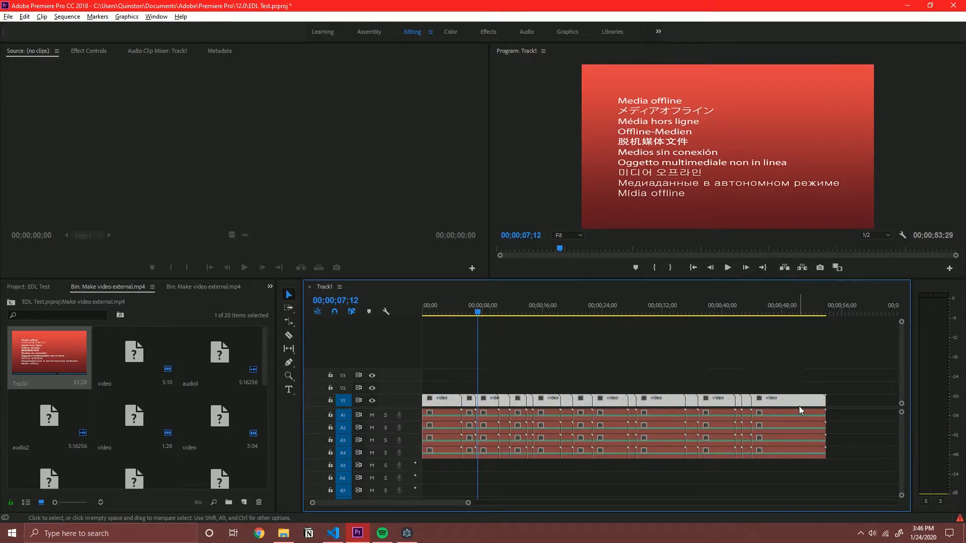
right_click(775, 400)
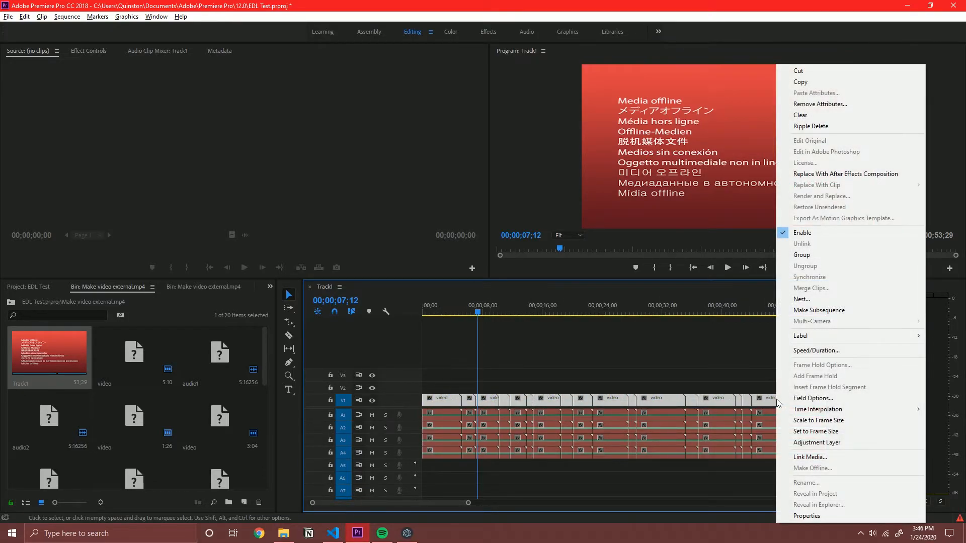
left_click(889, 456)
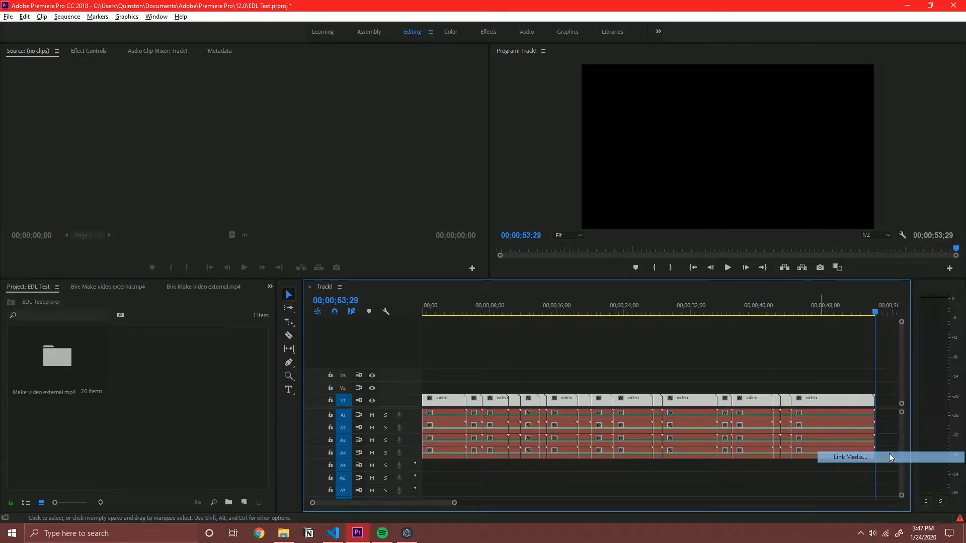
left_click(635, 334)
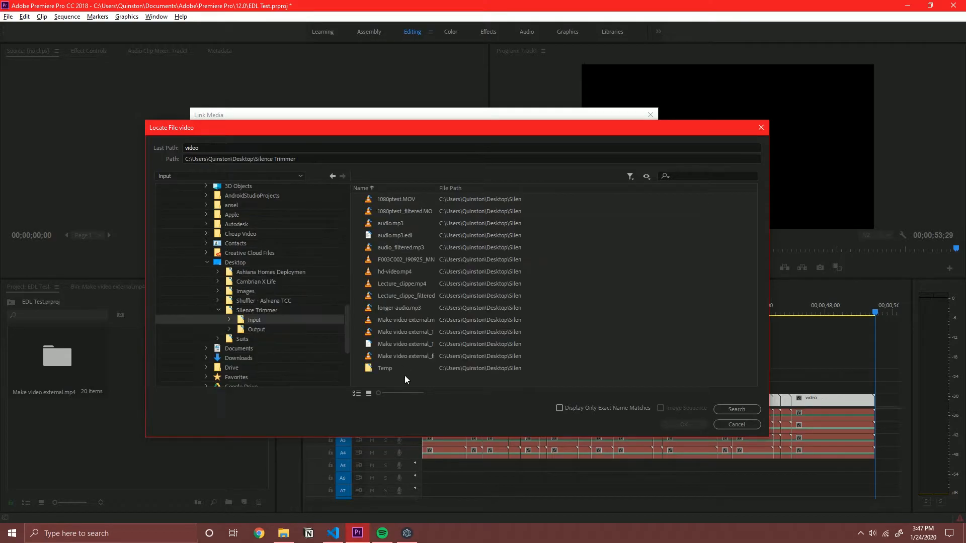
left_click_drag(440, 186, 462, 186)
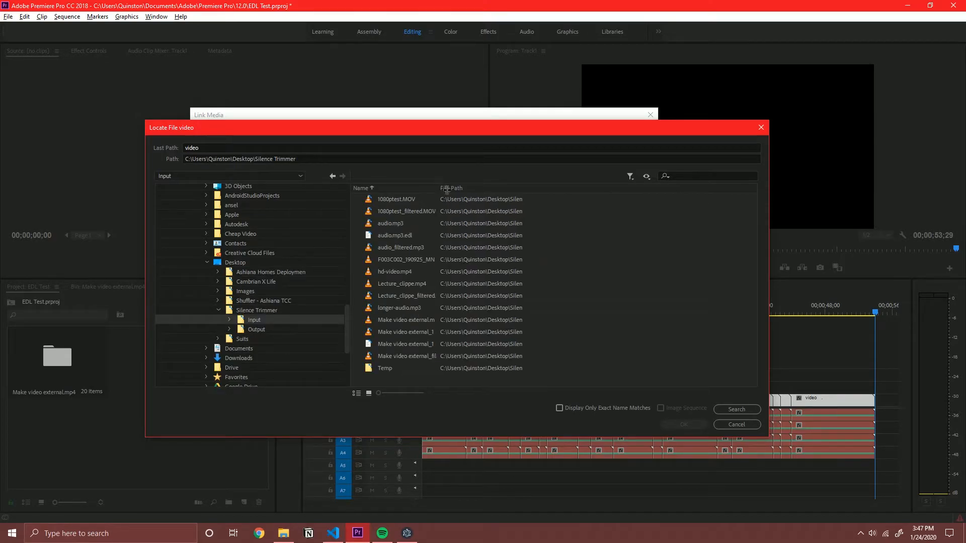
left_click(410, 320)
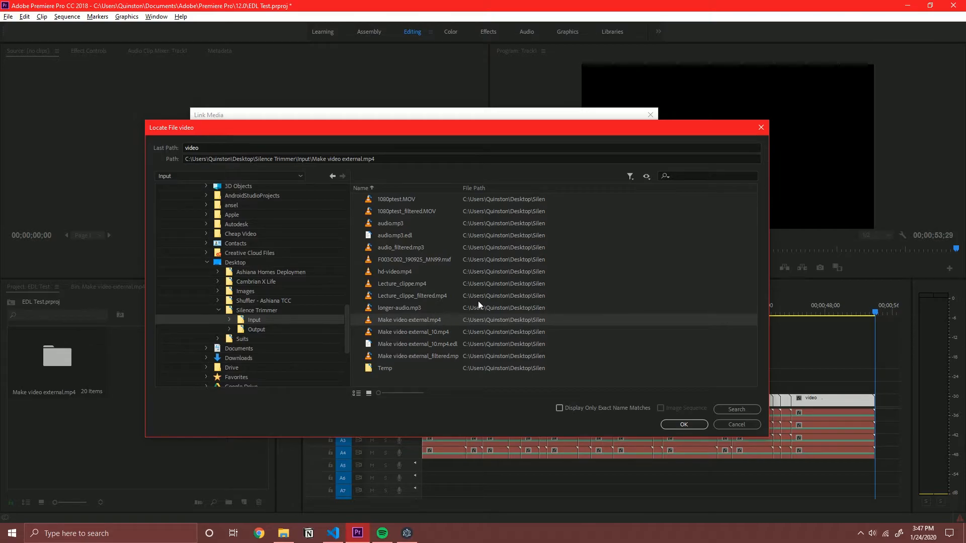
left_click(695, 424)
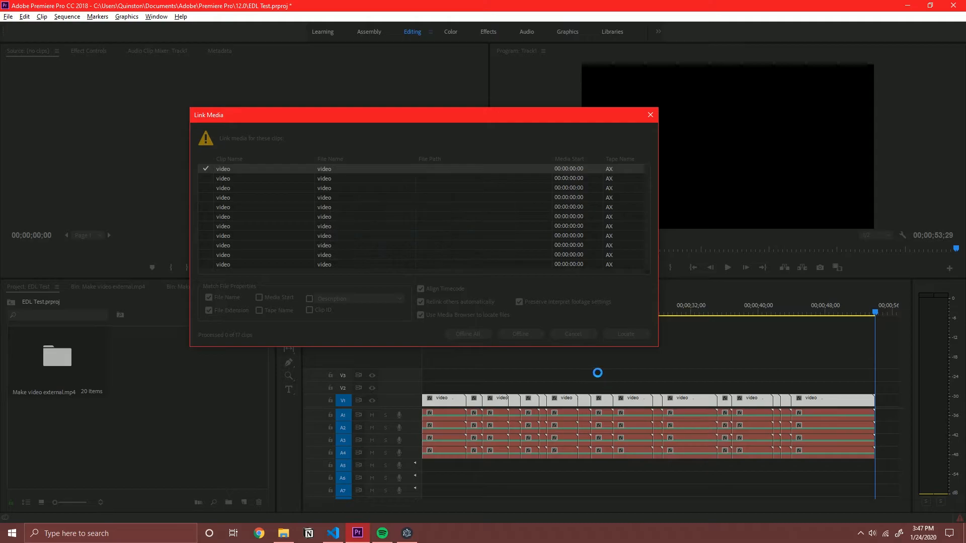
Scrub through the relinked video in the Track1 sequence and return to its start
left_click(437, 313)
left_click_drag(437, 312, 610, 315)
key("Home")
Delete all the offline audio clips on tracks A3 and A4 of the Track1 sequence
left_click(442, 449)
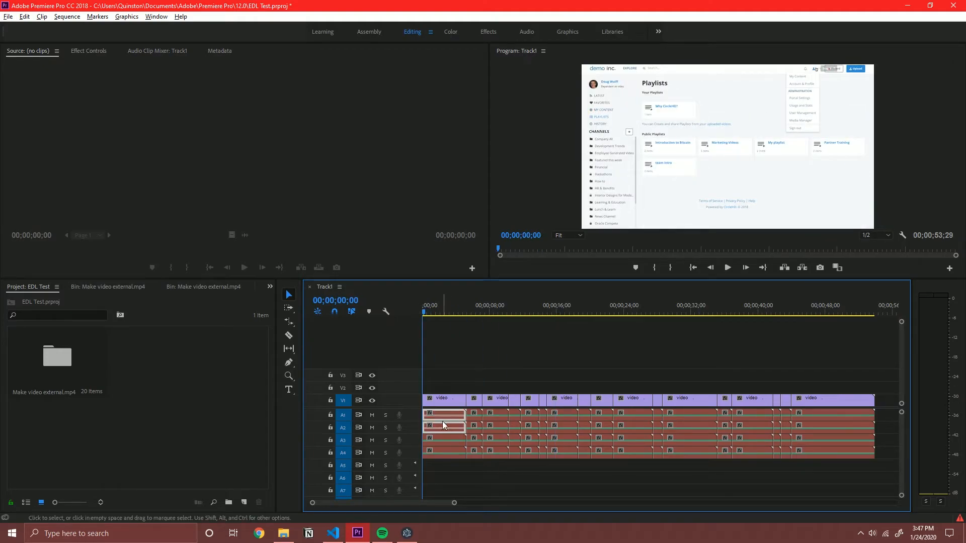
left_click(448, 426)
left_click_drag(892, 429, 456, 414)
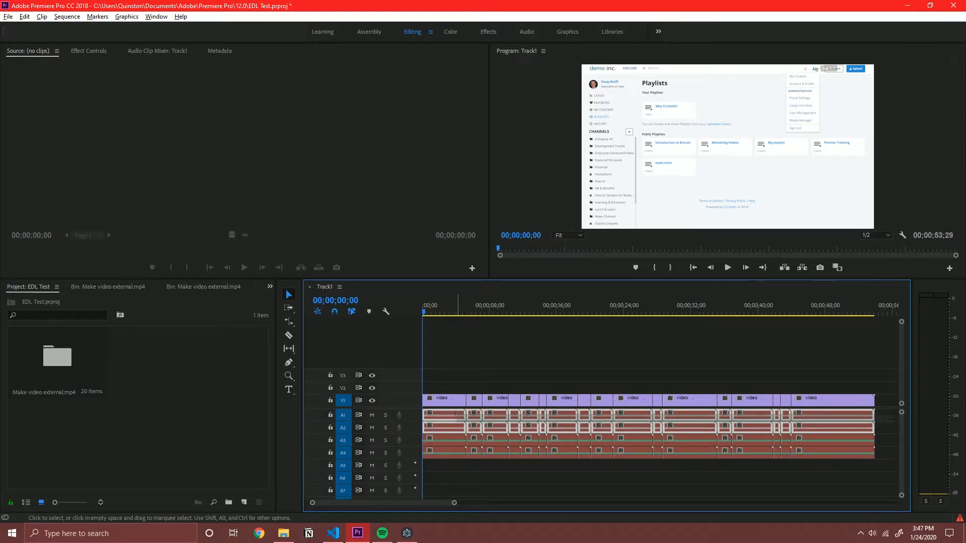
left_click(883, 427)
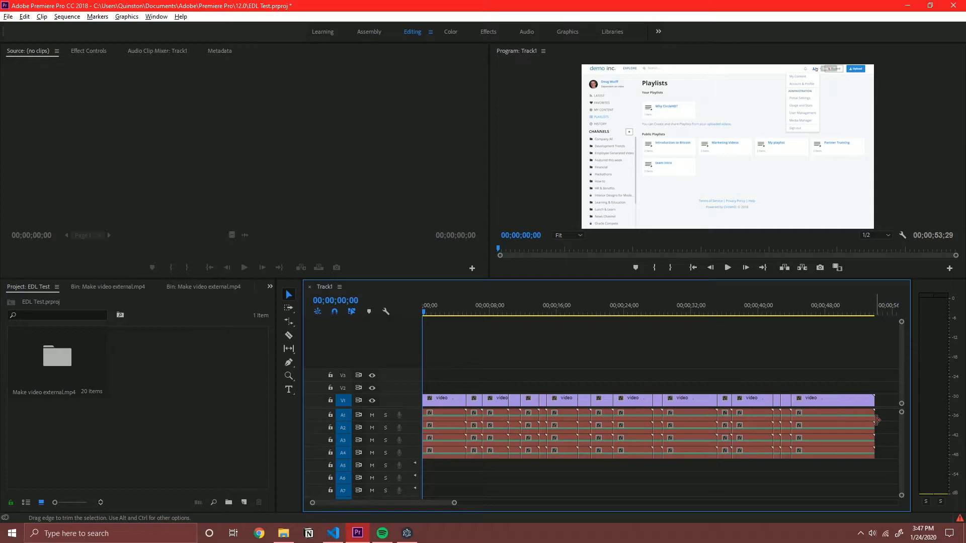
left_click_drag(876, 470, 838, 443)
left_click(442, 412)
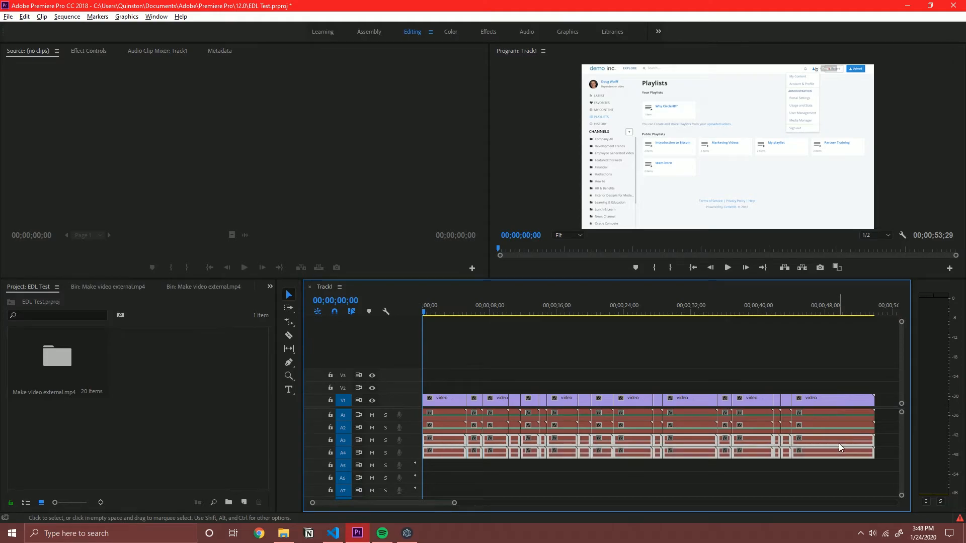
key("Delete")
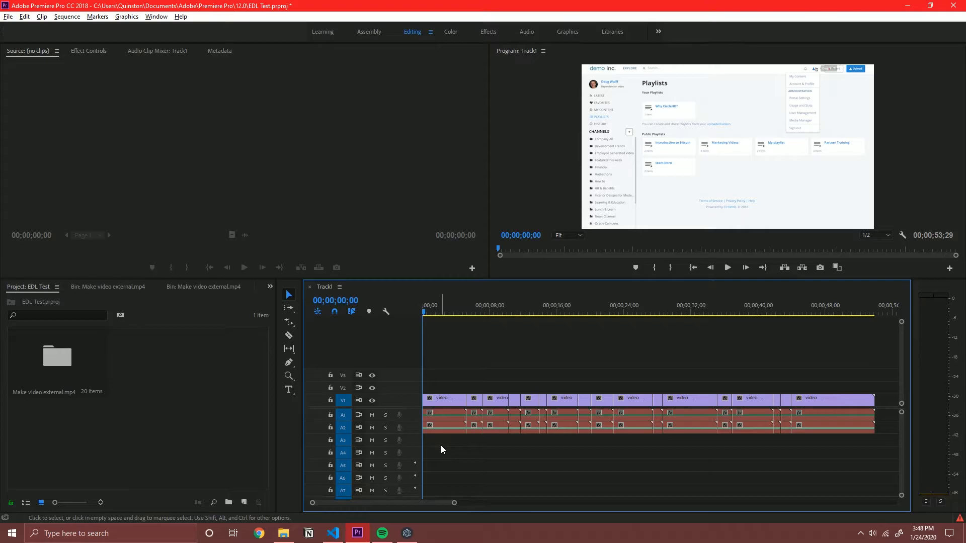
Link all audio clips on tracks A1 and A2 to Make video external.mp4 in the Input folder, and scrub through the result
left_click_drag(441, 445, 824, 419)
right_click(452, 416)
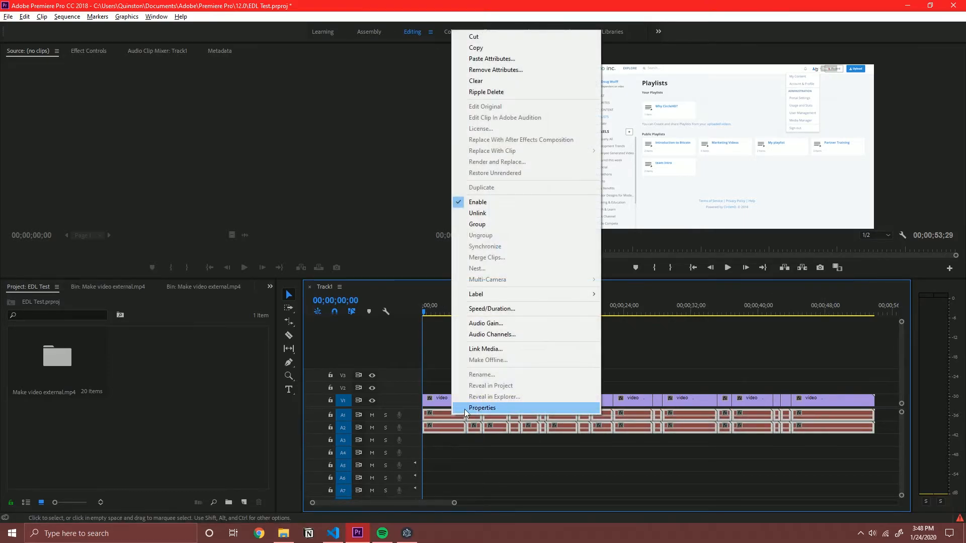
left_click(505, 349)
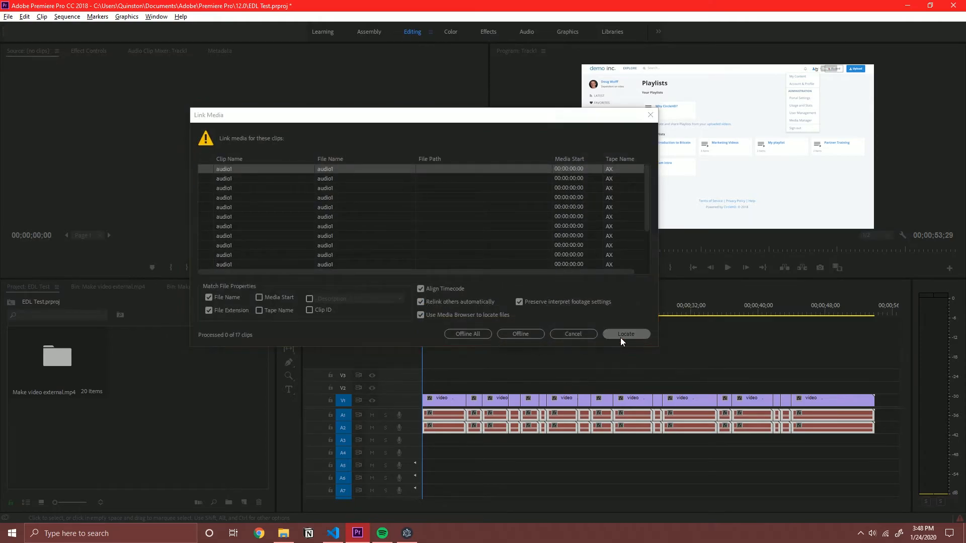
left_click(621, 336)
left_click(405, 320)
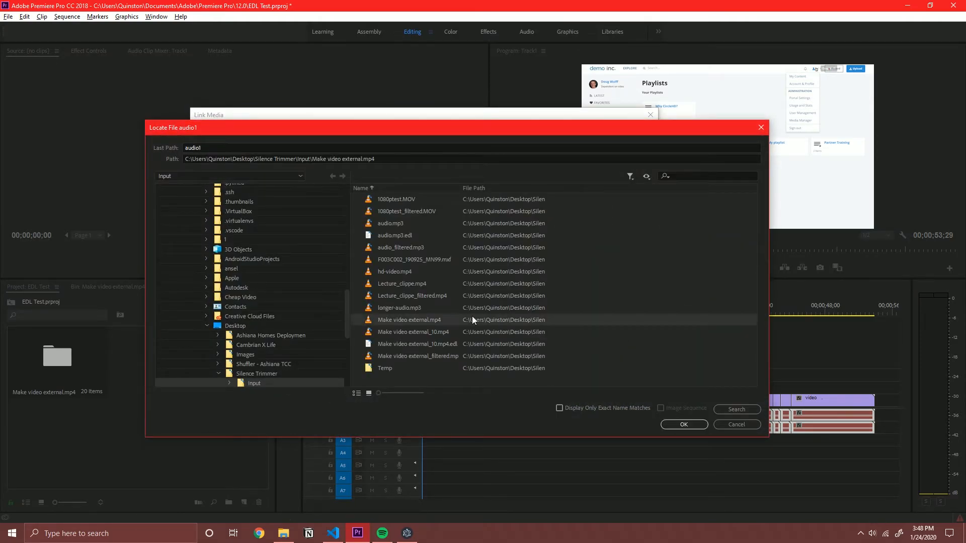
left_click(684, 424)
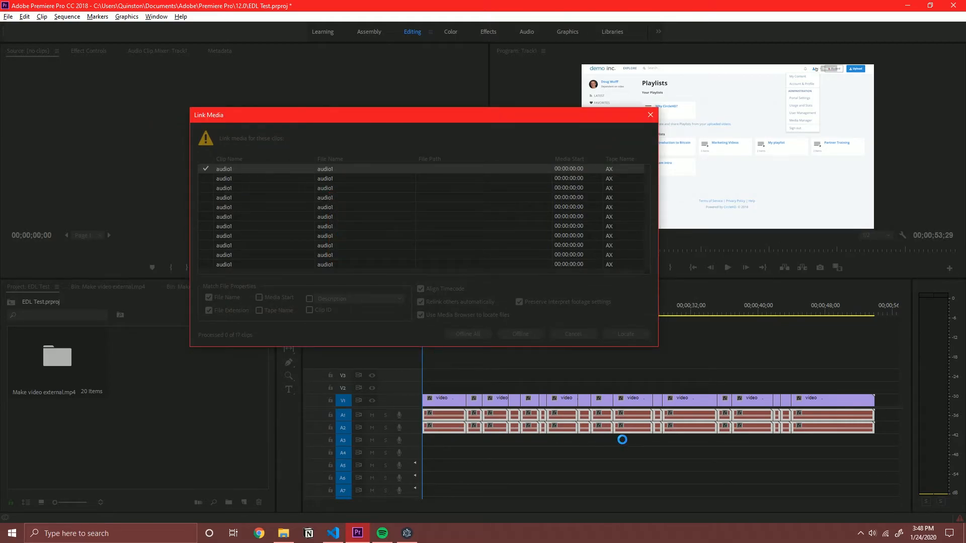
left_click_drag(433, 317, 583, 313)
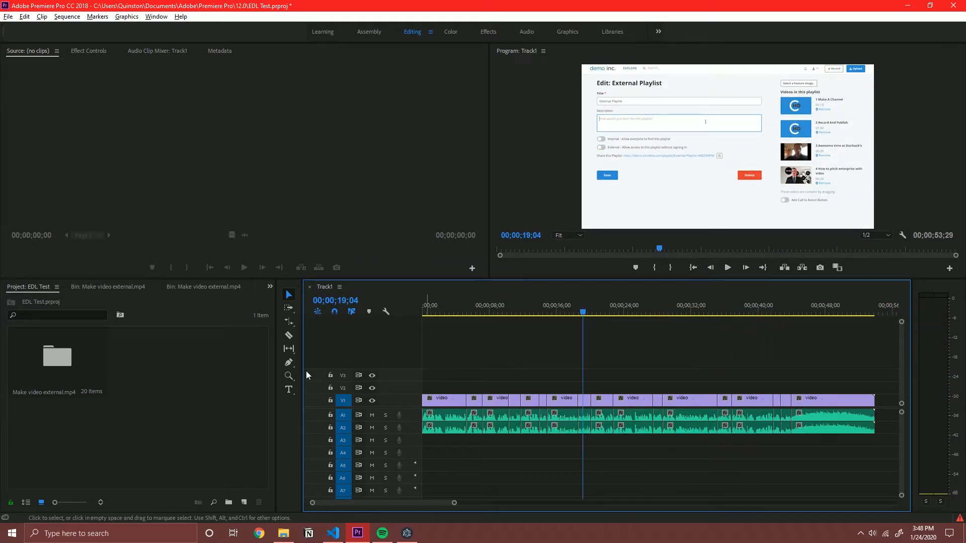
Import the Make video external EDL again into the project, using the NTSC video standard
left_click(176, 371)
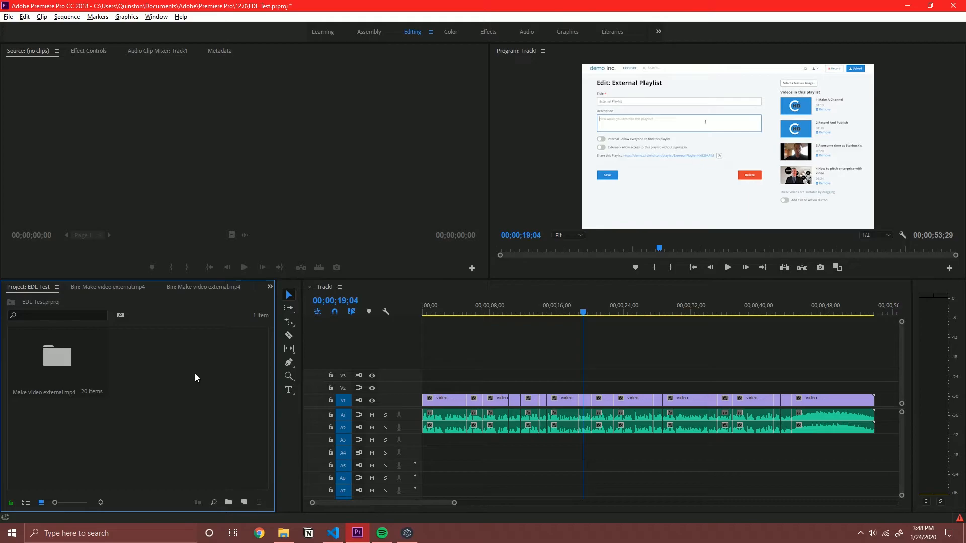
right_click(195, 373)
left_click(151, 415)
right_click(151, 407)
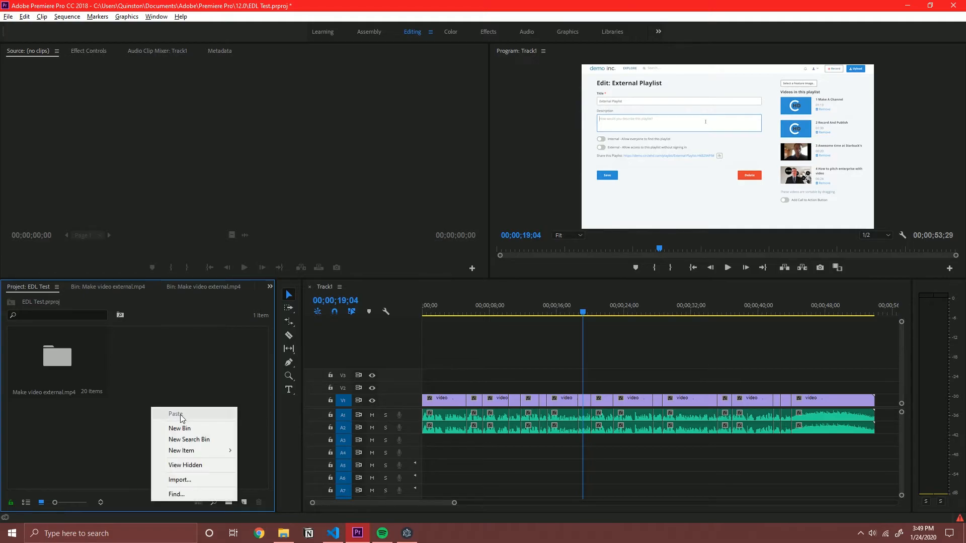
left_click(194, 479)
double_click(251, 183)
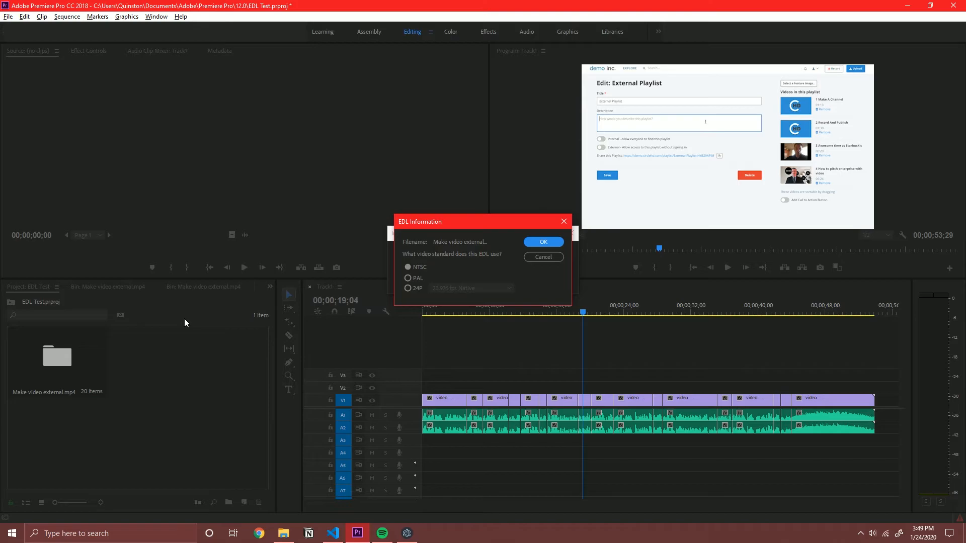
left_click(554, 242)
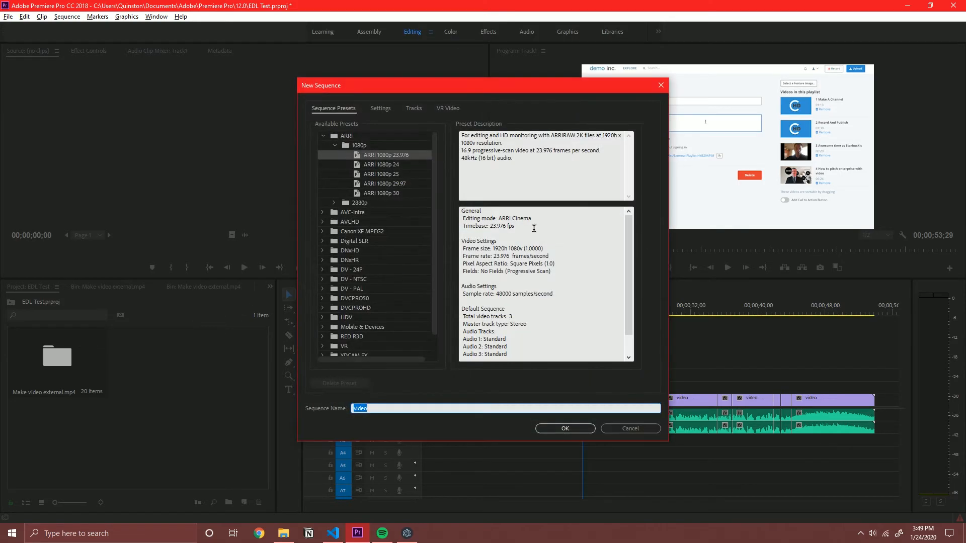
Set the second EDL's sequence to Custom editing mode and create it
left_click(381, 108)
left_click(436, 125)
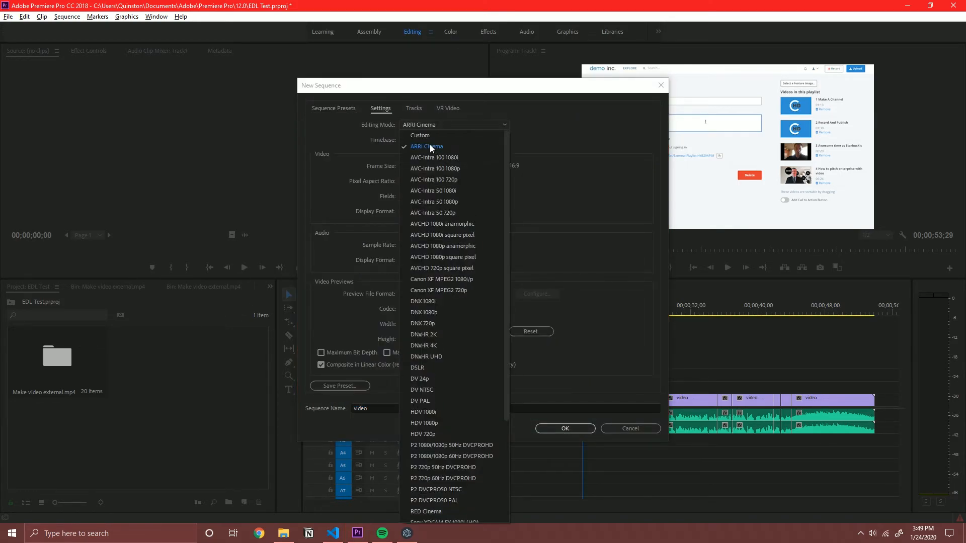
left_click(418, 133)
left_click(424, 139)
left_click(434, 226)
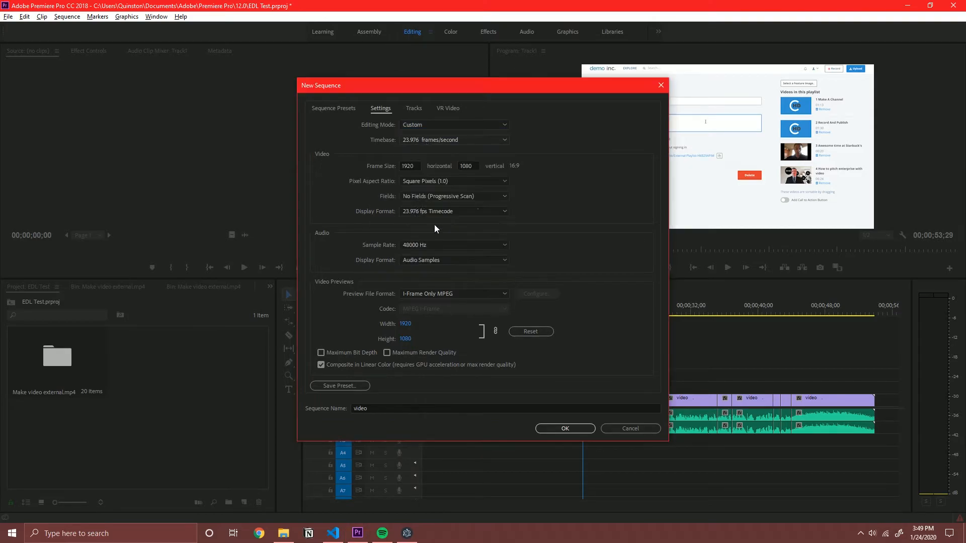
left_click(573, 430)
left_click(203, 434)
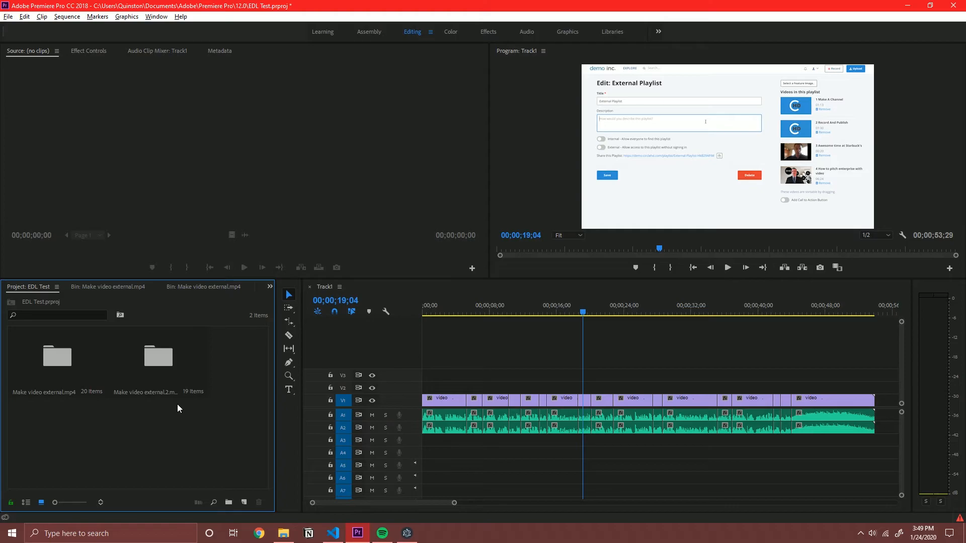
Rename the first imported bin to Track1 and the second one to Track2
left_click(167, 356)
left_click(47, 368)
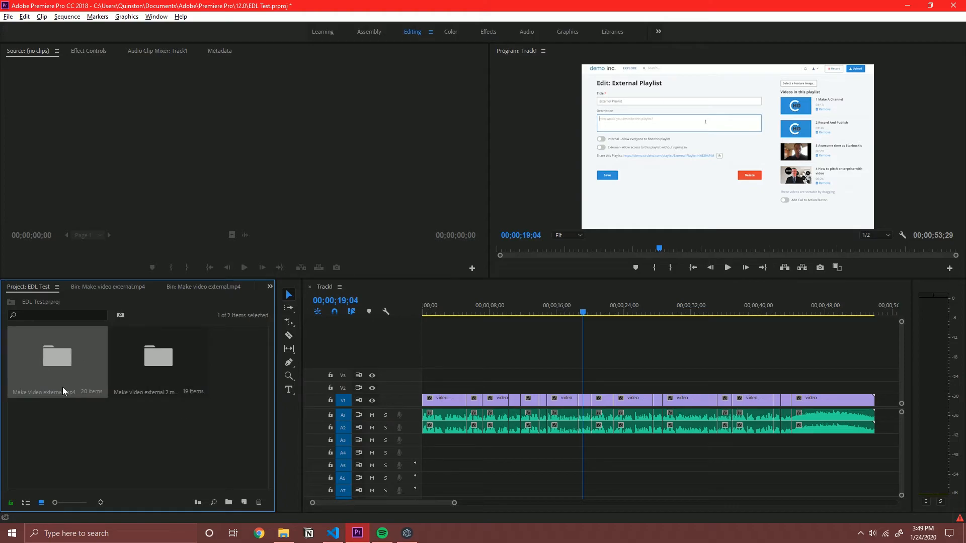
right_click(47, 382)
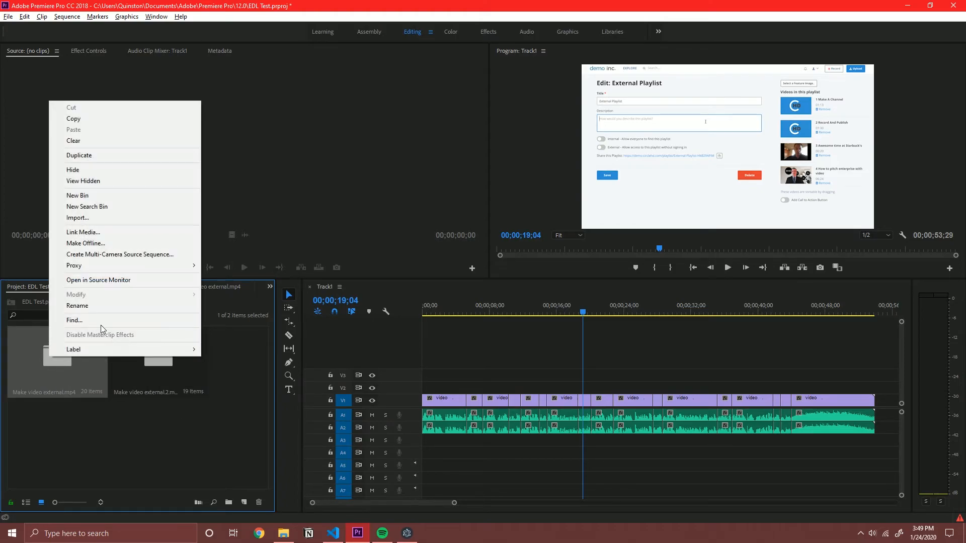
left_click(99, 306)
type("Track1")
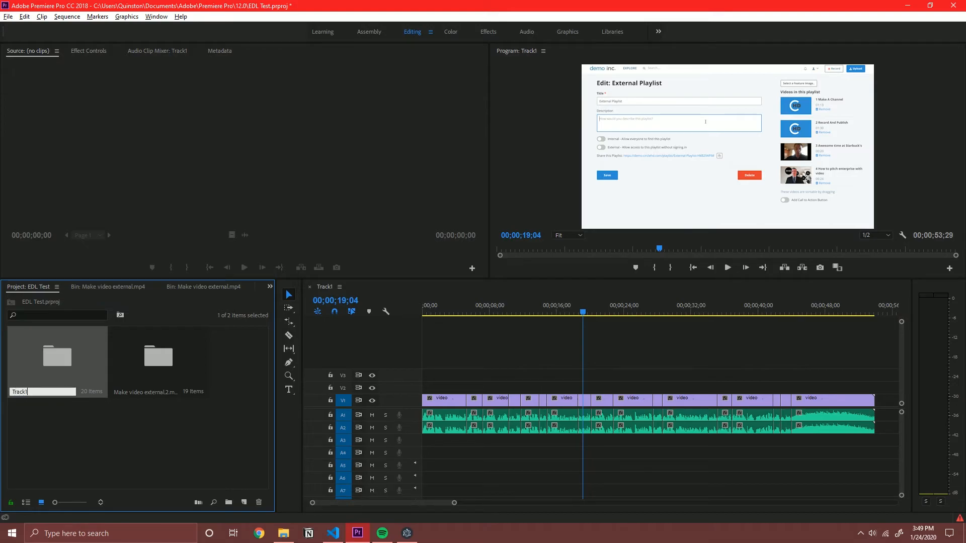
key("Tab")
type("Tack")
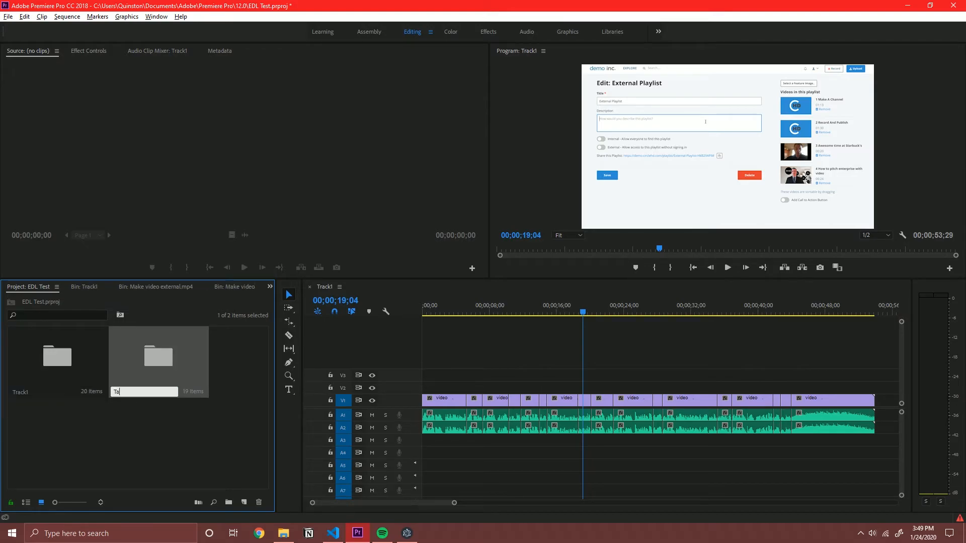
key("BackSpace")
type("rack2")
key("shift+Tab")
Open the video sequence from the Track2 bin in the timeline and rename it Track2
double_click(151, 367)
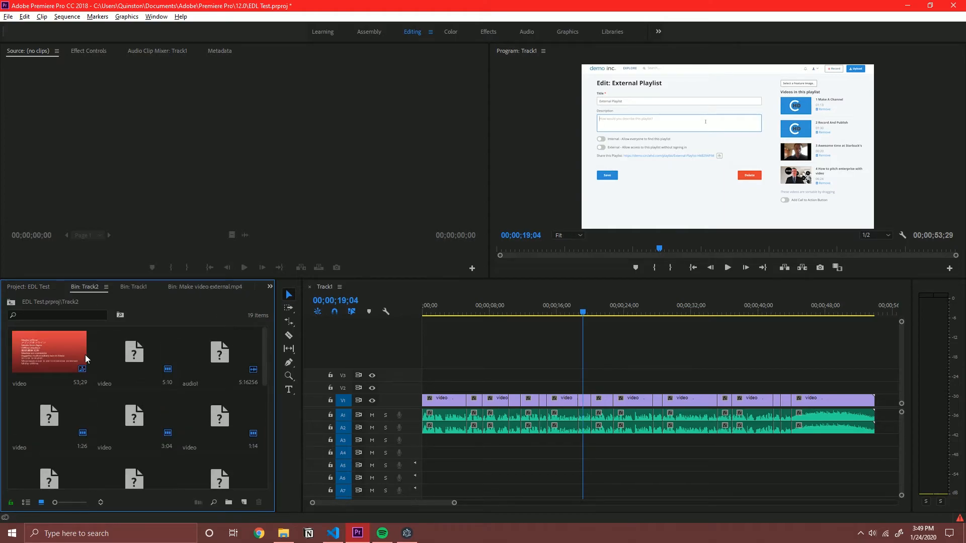
double_click(44, 345)
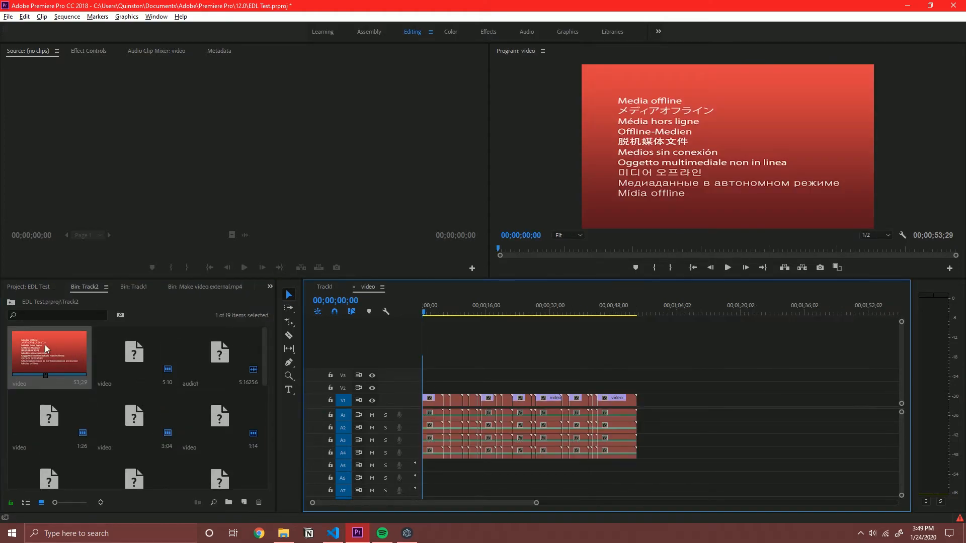
left_click(21, 383)
type("Track2")
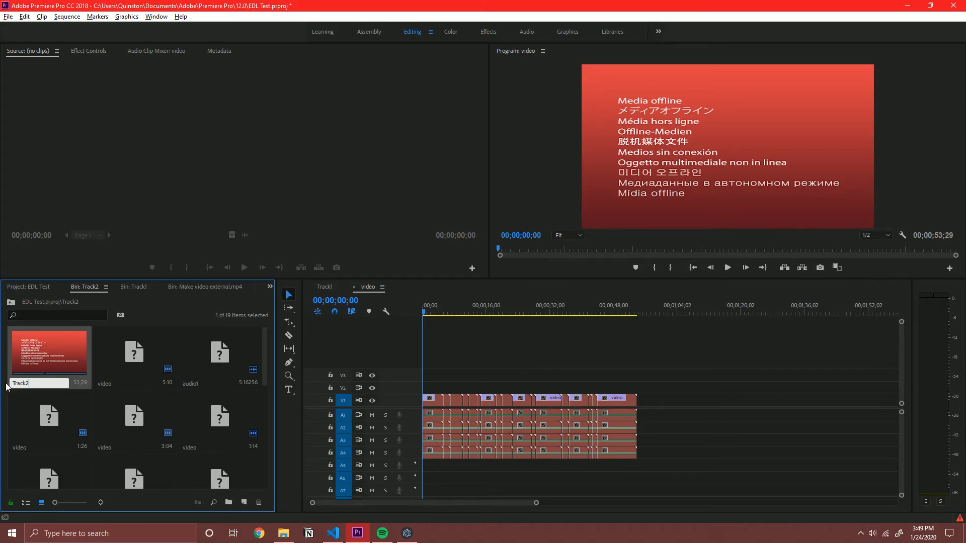
key("Tab")
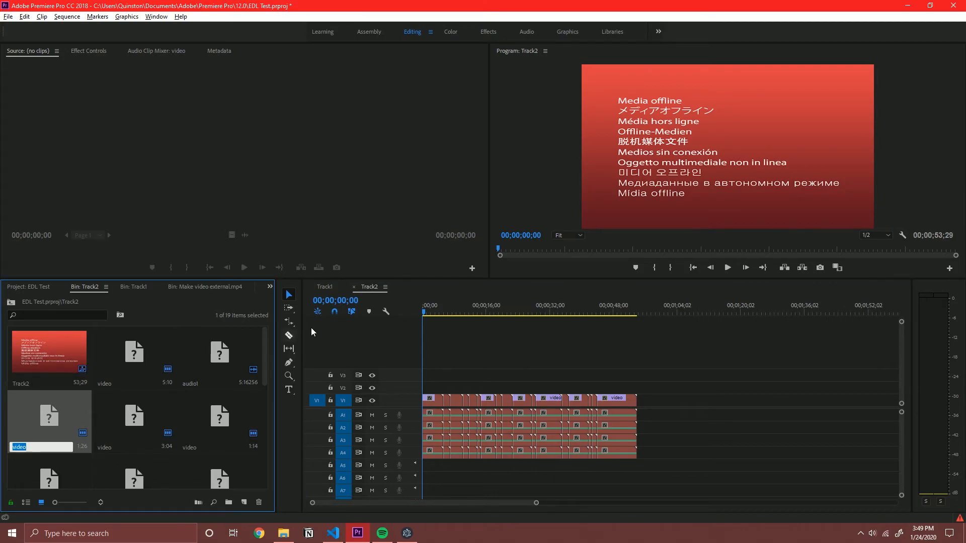
Delete all clips on tracks V1, A1 and A2 of the Track2 sequence, keeping only those on A3 and A4
left_click(324, 287)
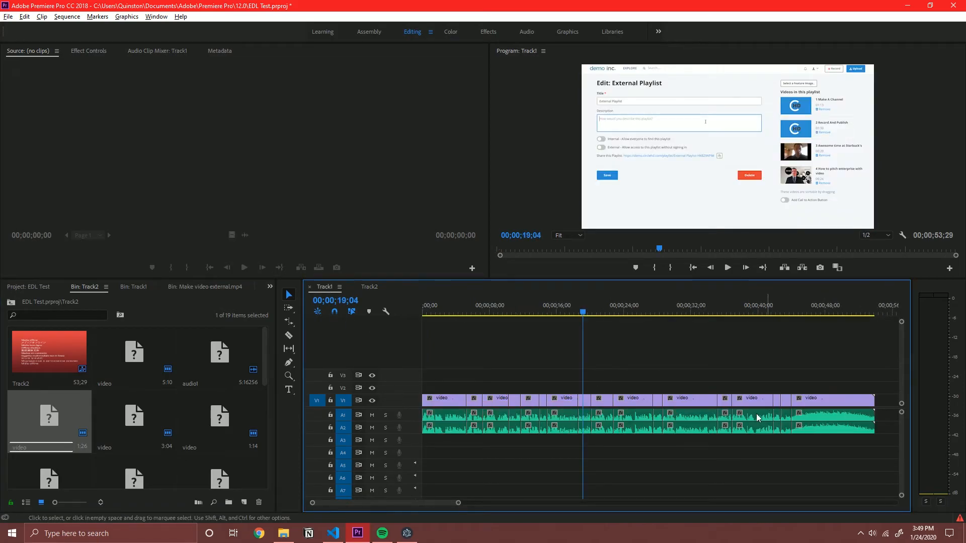
left_click(372, 289)
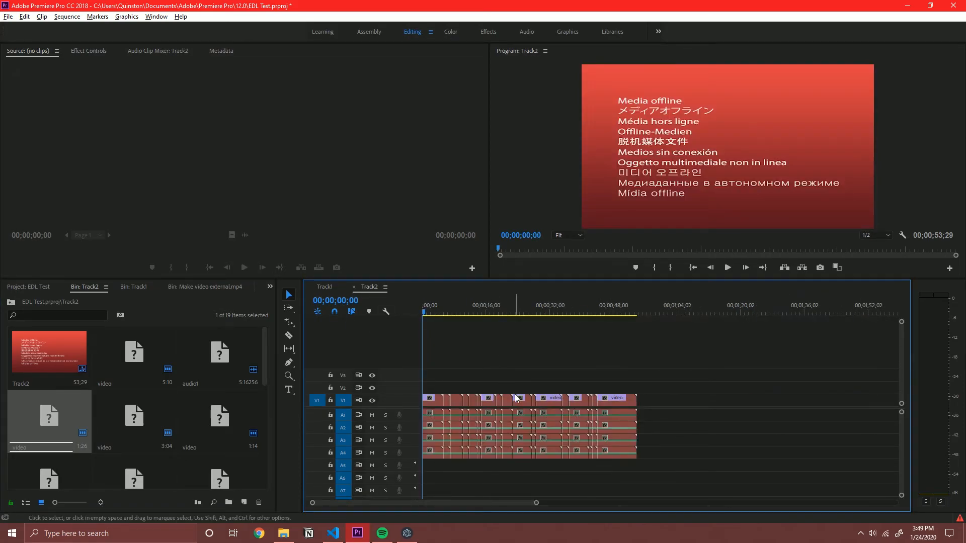
scroll(524, 404, "up", 4)
scroll(524, 404, "down", 3)
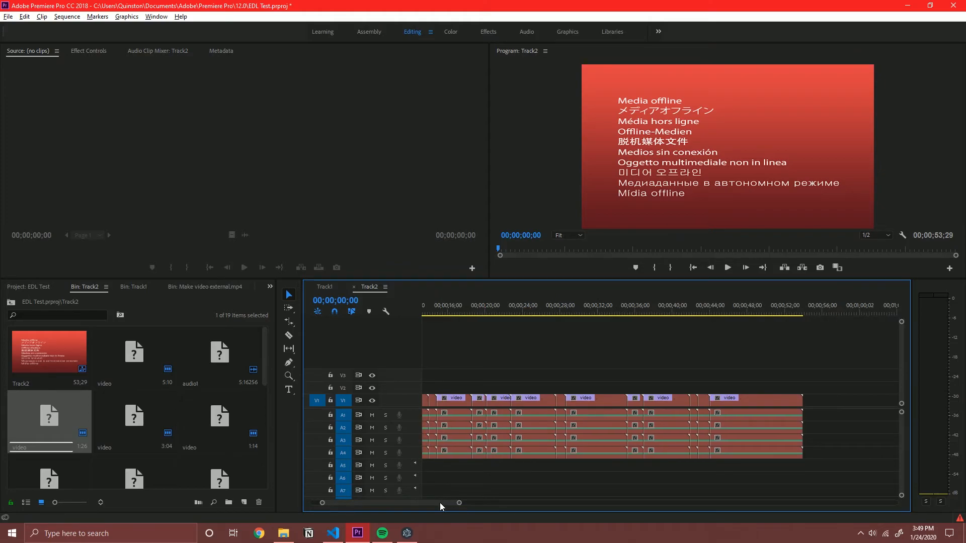
left_click_drag(441, 504, 391, 503)
scroll(478, 455, "down", 2)
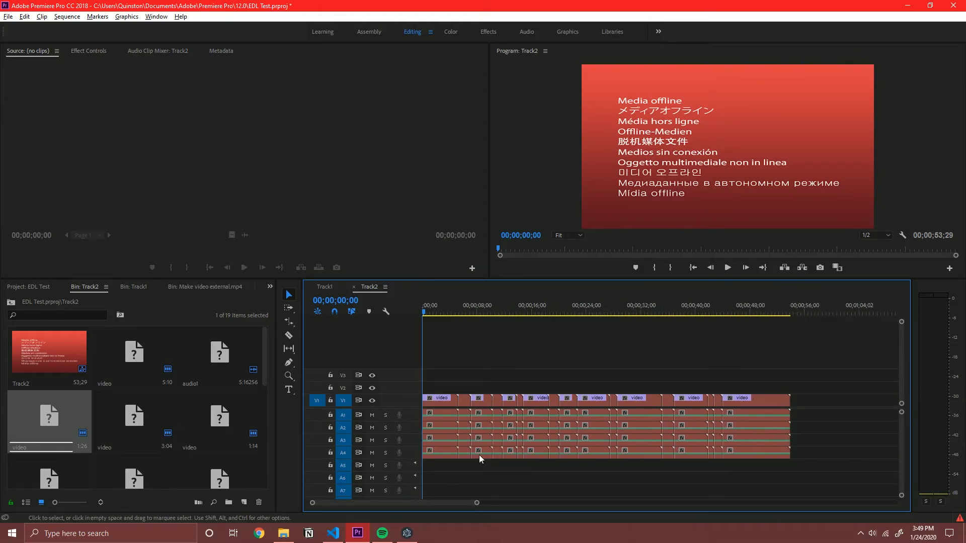
left_click_drag(816, 364, 799, 471)
key("Delete")
left_click(820, 423)
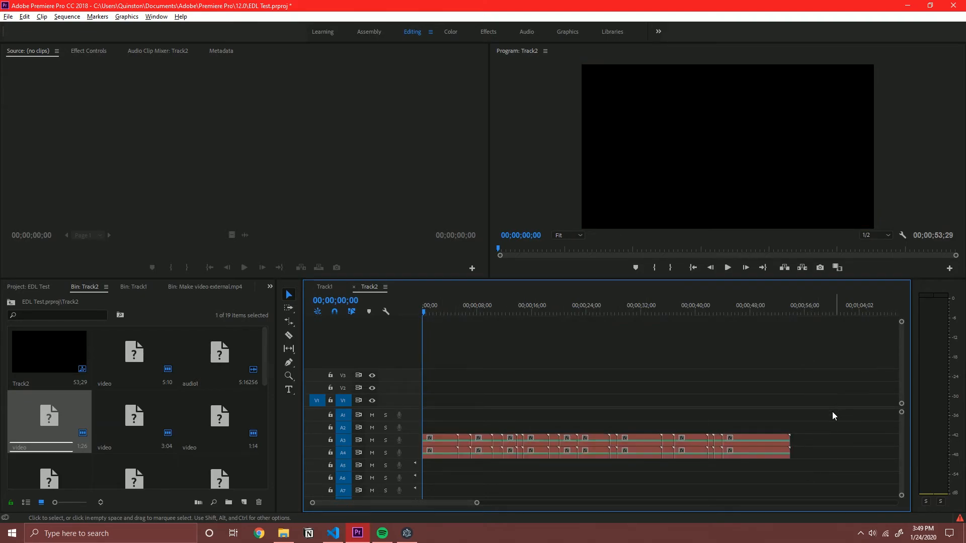
Relink all clips on tracks A3 and A4 of the Track2 sequence to audio.mp3 in the JumpCutEditor folder
left_click(745, 446)
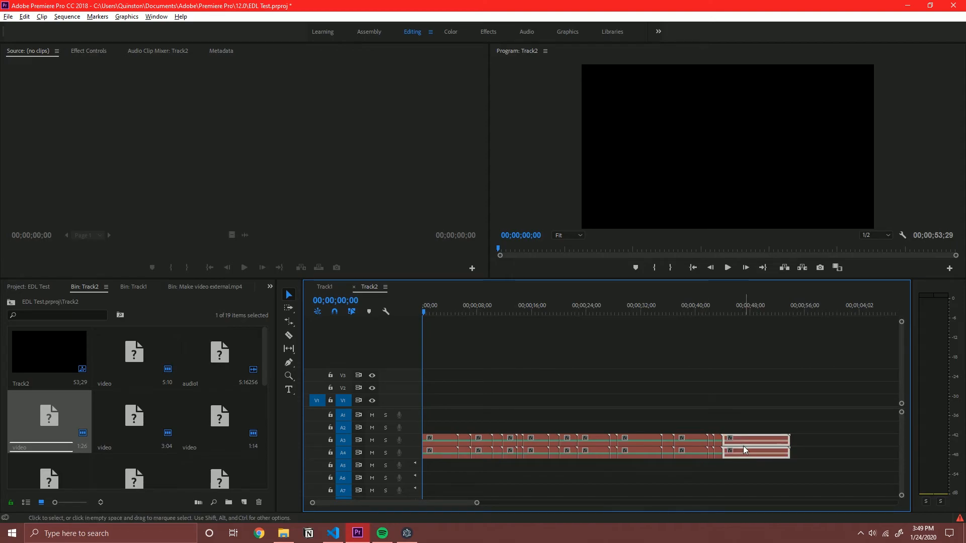
left_click_drag(440, 418, 799, 476)
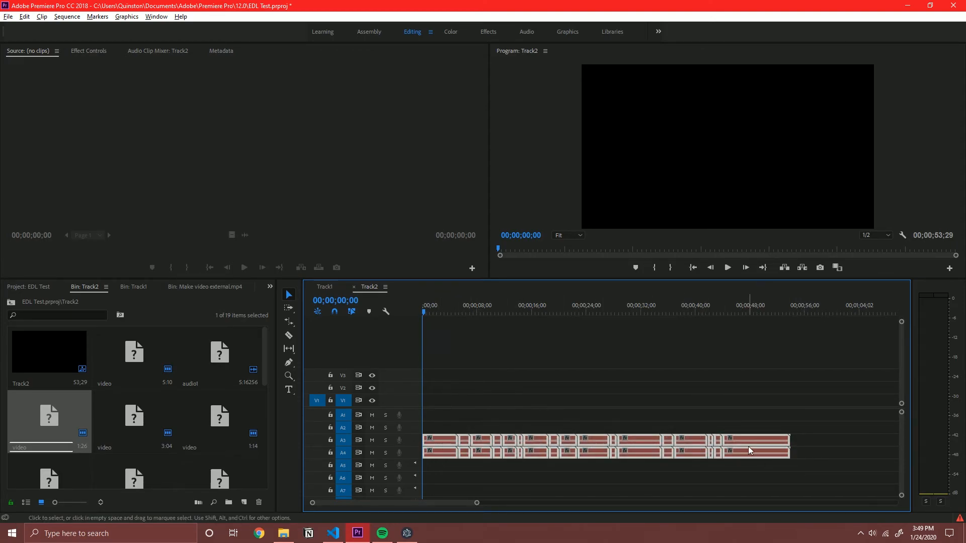
right_click(748, 446)
left_click(785, 376)
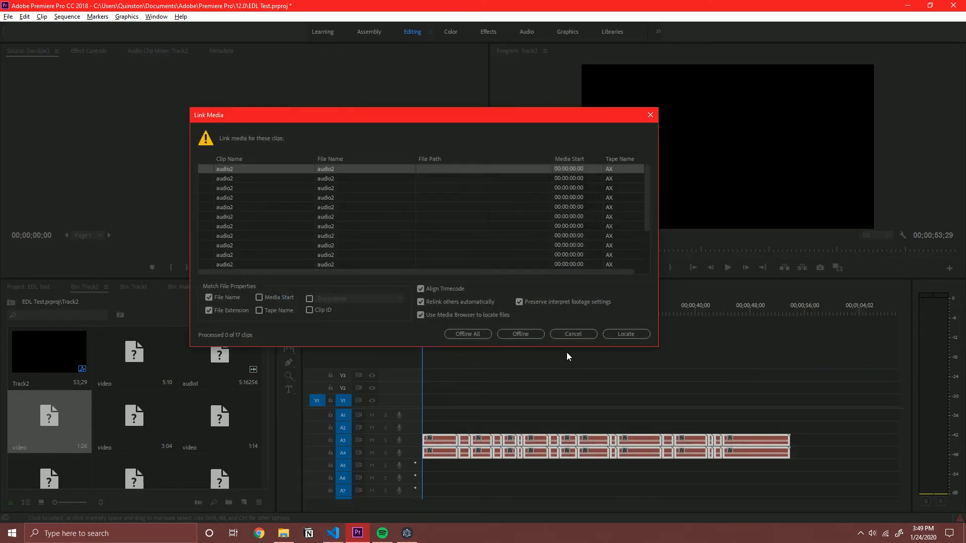
left_click(616, 333)
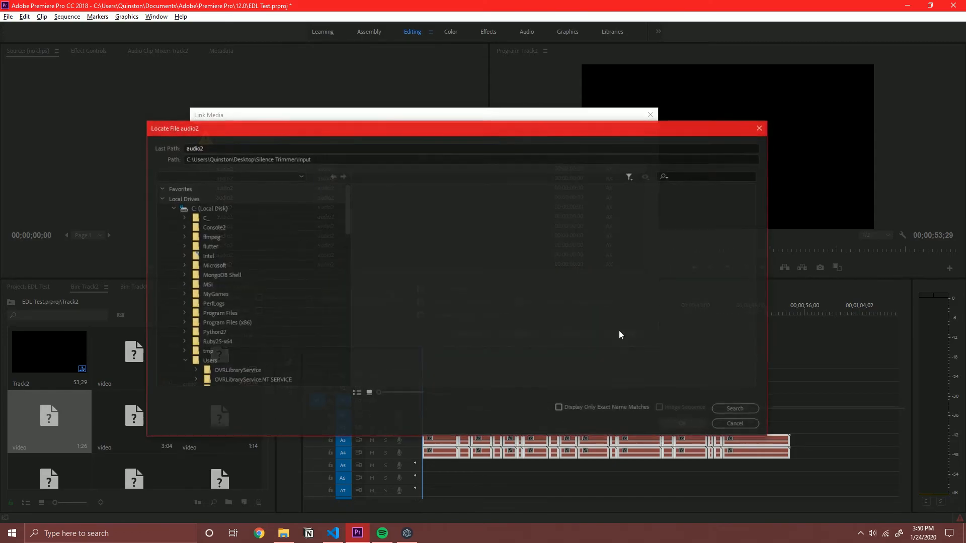
type("ju")
double_click(415, 202)
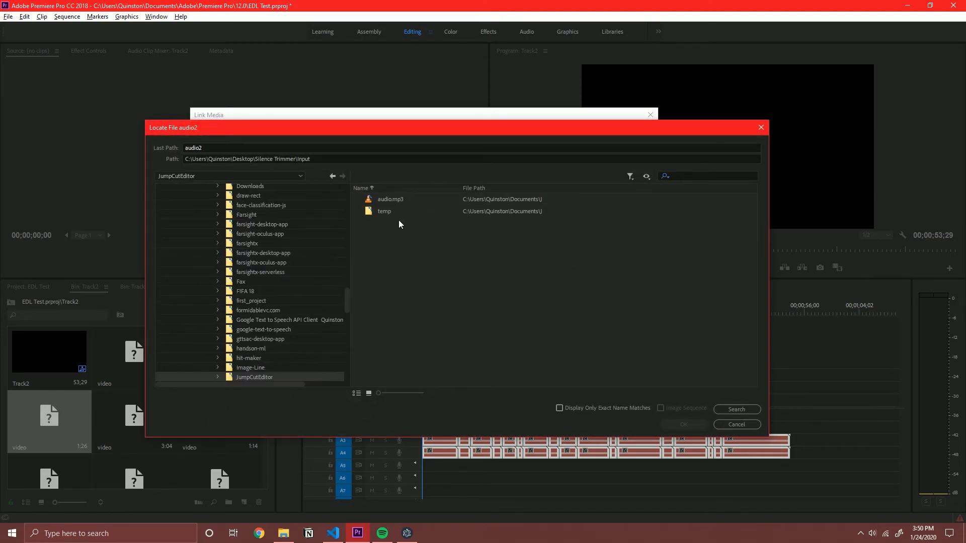
double_click(389, 197)
left_click(479, 311)
left_click(439, 313)
left_click(469, 373)
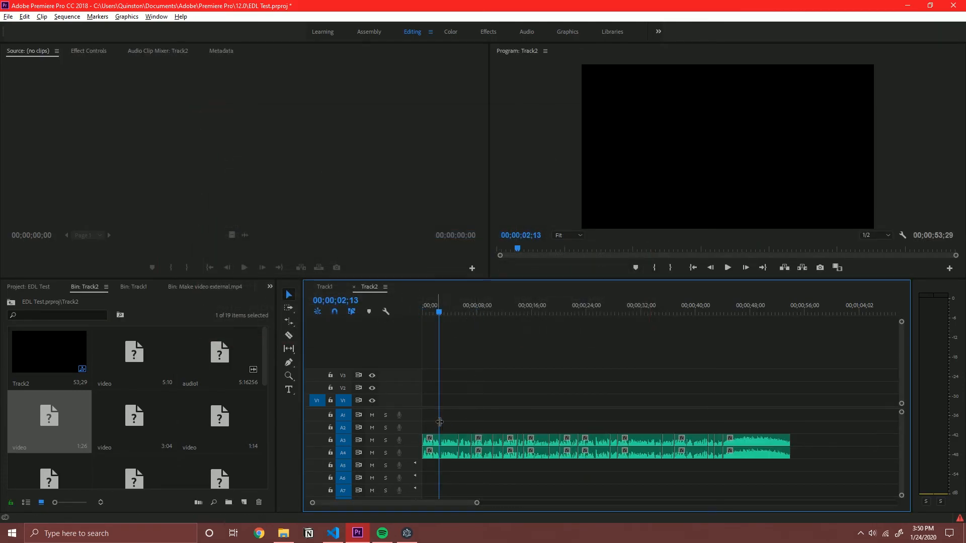
left_click_drag(432, 308, 432, 355)
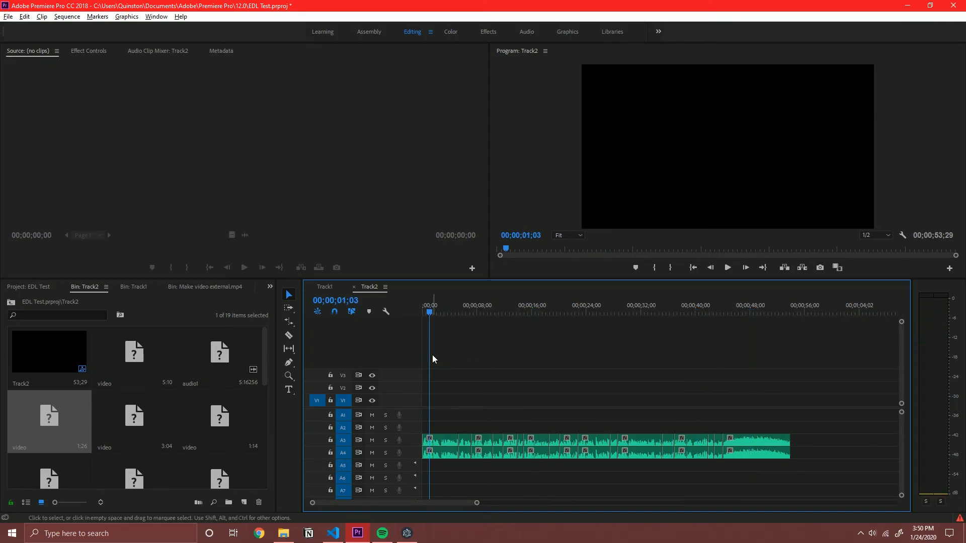
Start a new sequence at the project's root level with Custom editing mode and a 29.97 frames/second timebase
left_click(11, 301)
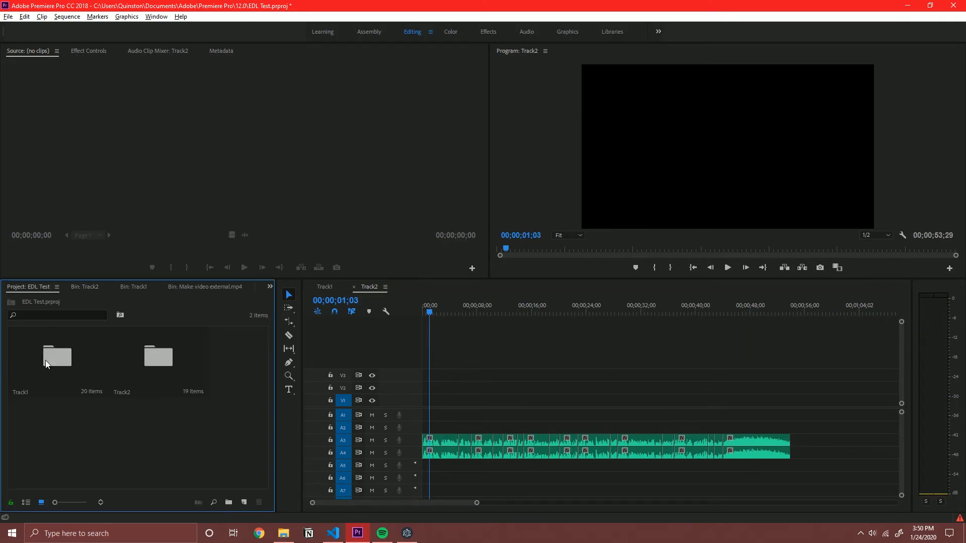
right_click(117, 432)
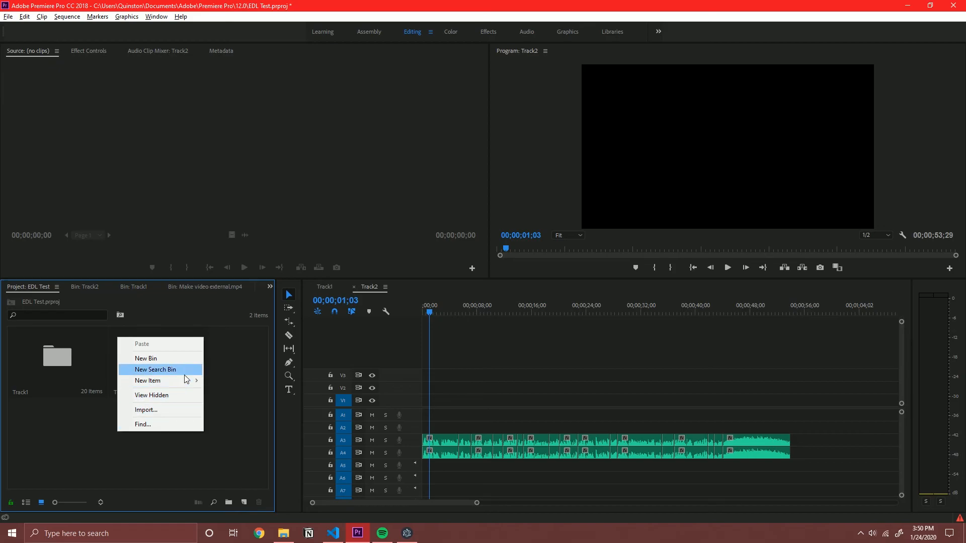
mouse_move(184, 384)
left_click(224, 381)
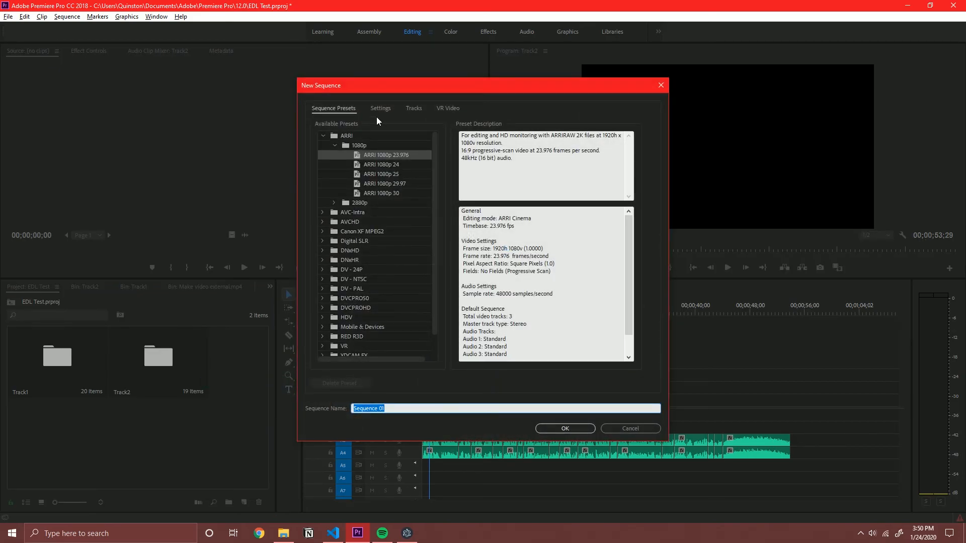
left_click(381, 109)
left_click(425, 124)
scroll(433, 166, "up", 1)
left_click(426, 133)
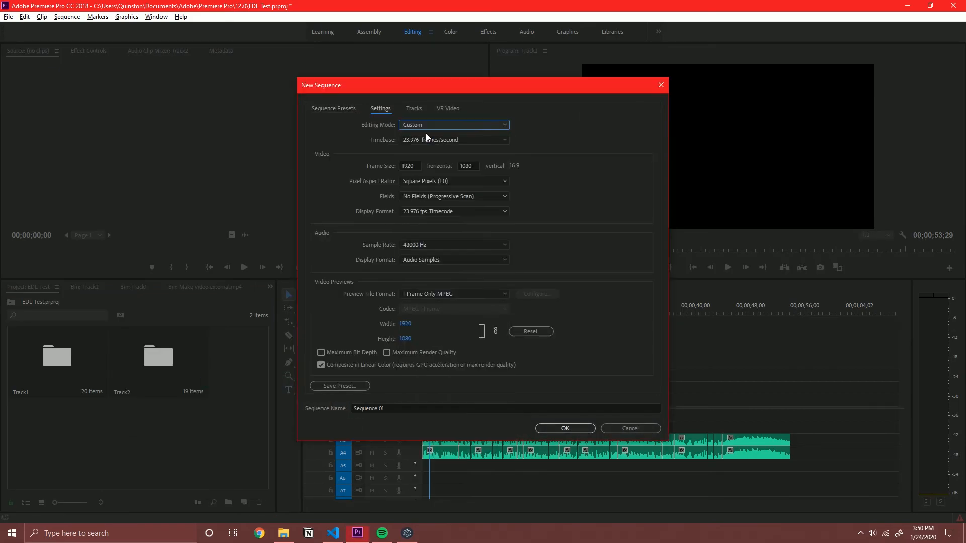
left_click(422, 140)
left_click(433, 225)
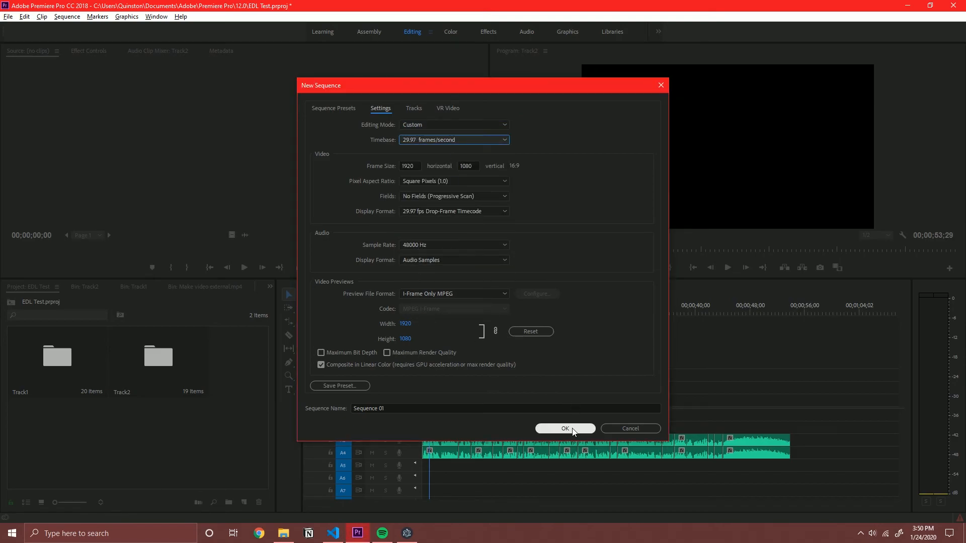
Name the new sequence Final and create it
left_click(355, 408)
type("Final")
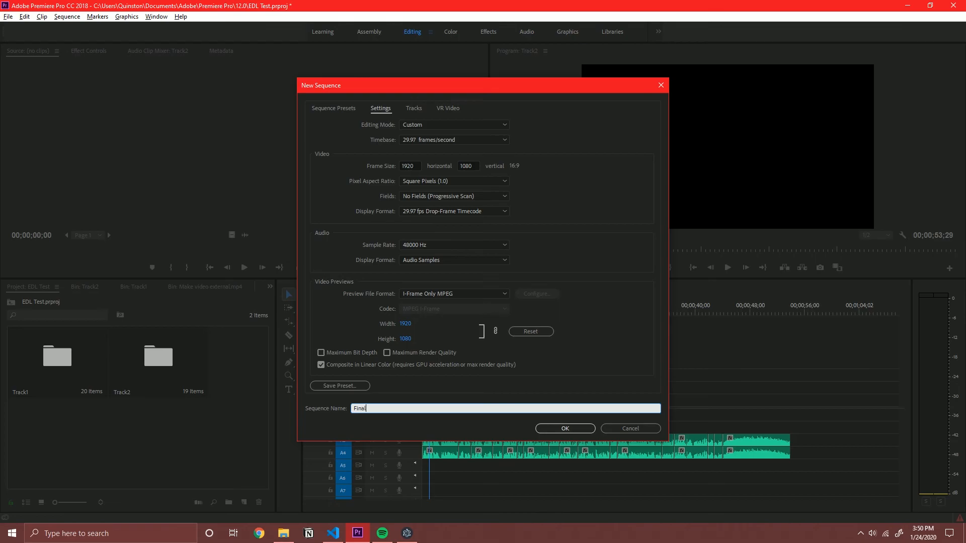
key("Return")
left_click(487, 342)
Copy all video and audio clips from the Track1 sequence and paste them at the start of the Final sequence
left_click(318, 287)
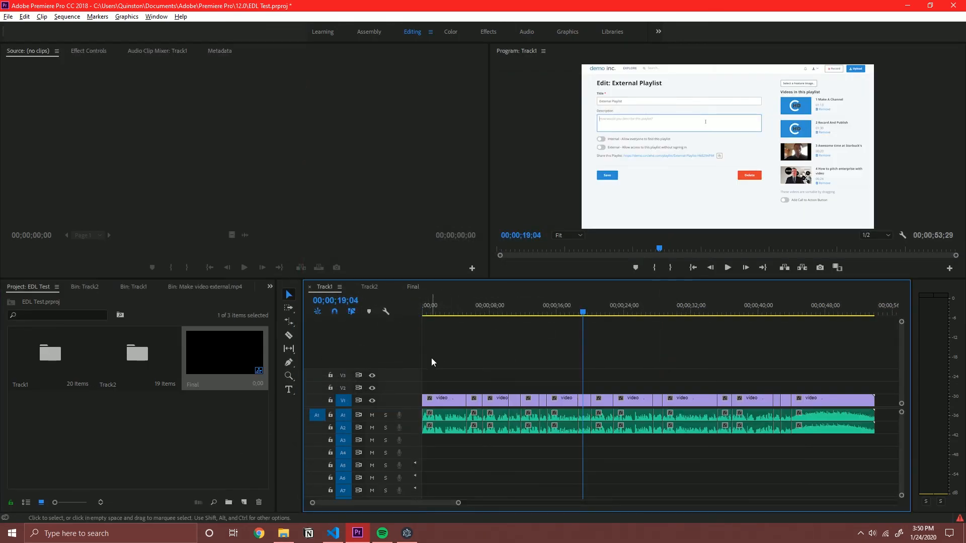
key("ctrl+a")
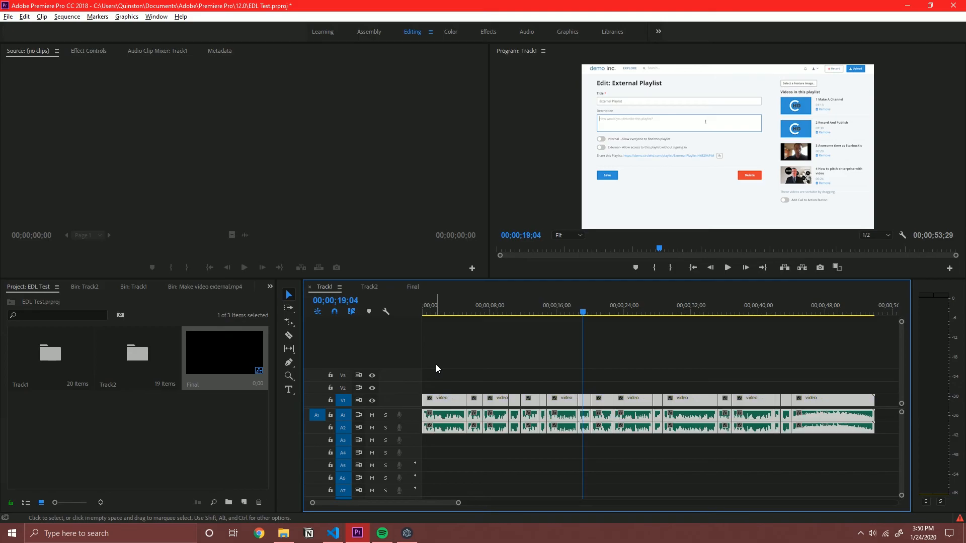
left_click(373, 288)
left_click(410, 287)
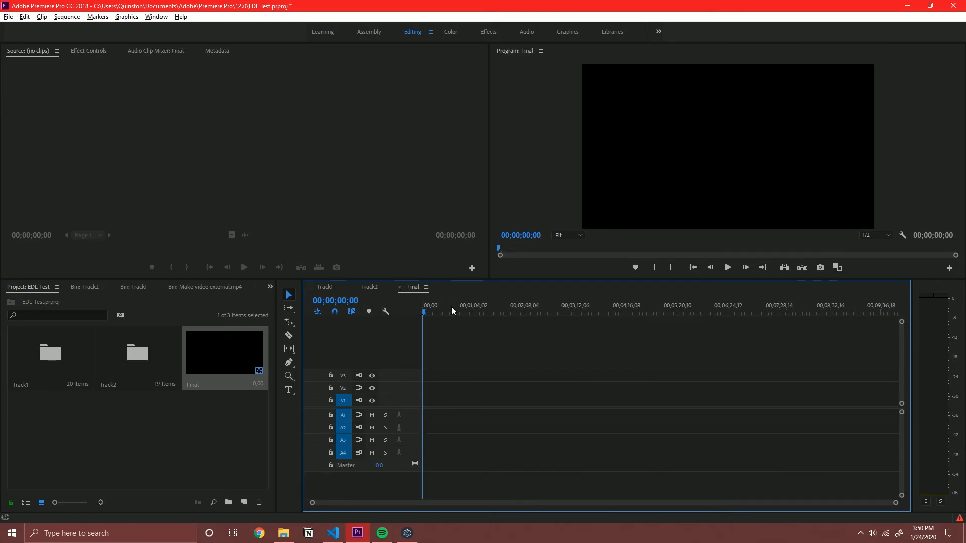
key("ctrl+v")
scroll(463, 373, "up", 6)
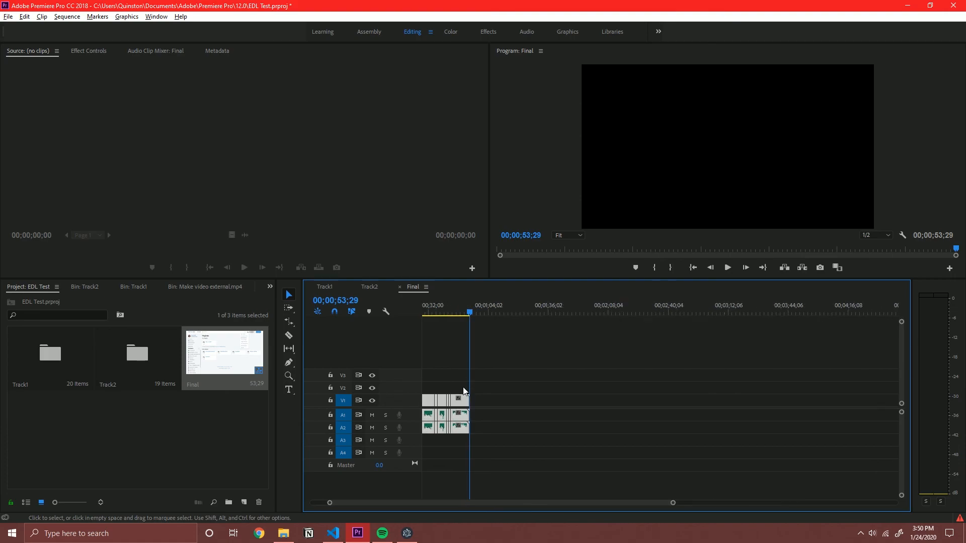
left_click_drag(435, 505, 366, 503)
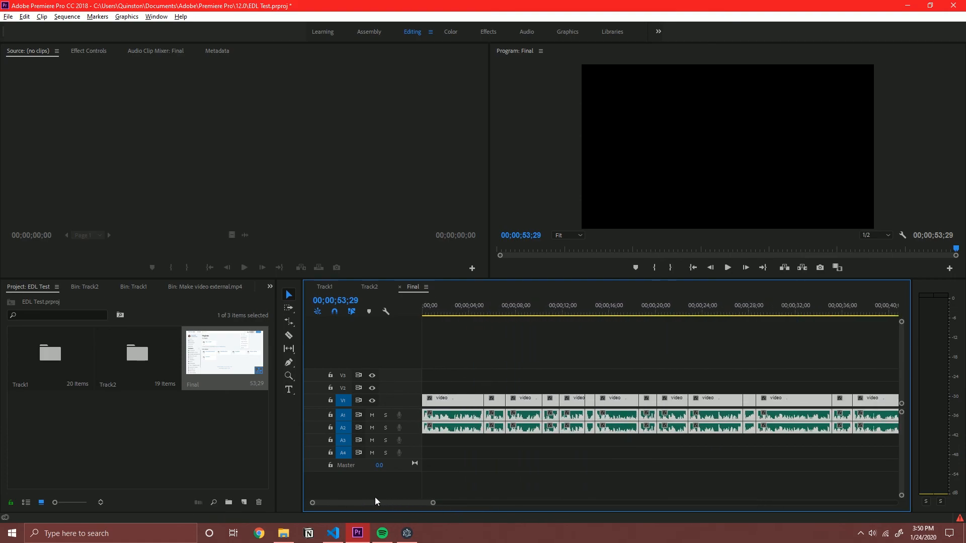
left_click(476, 464)
scroll(482, 427, "down", 2)
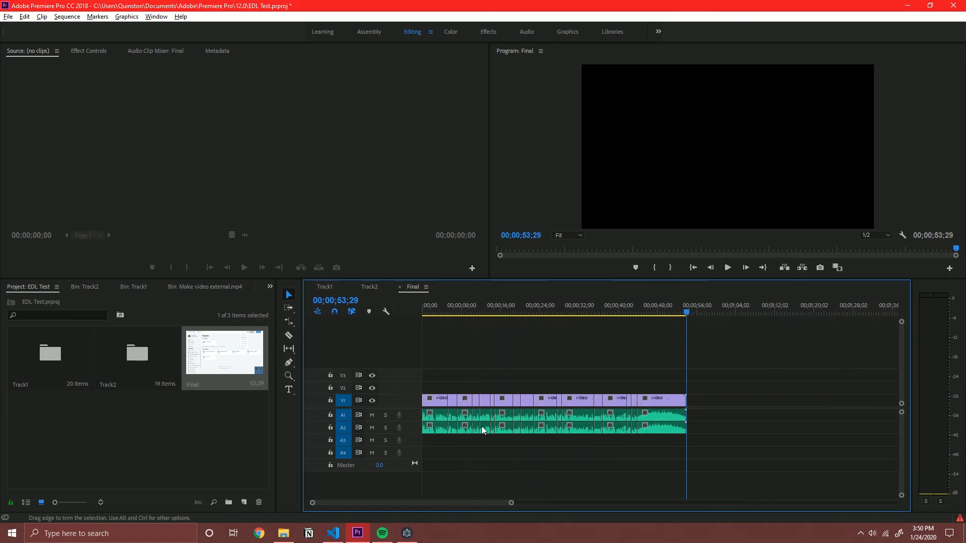
Copy all audio clips from the Track2 sequence and paste them into Final after the existing clips
left_click(369, 286)
left_click_drag(802, 477, 394, 438)
left_click(412, 288)
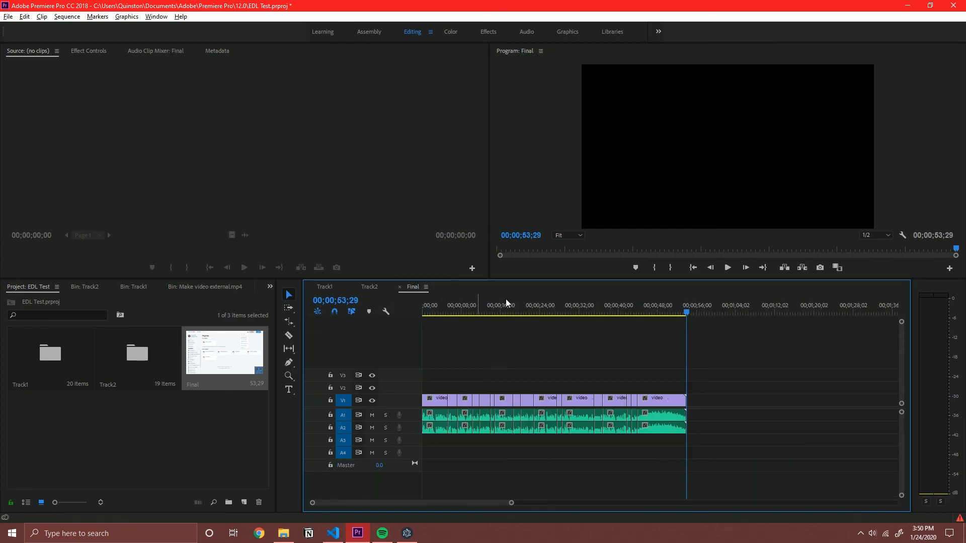
key("ctrl+v")
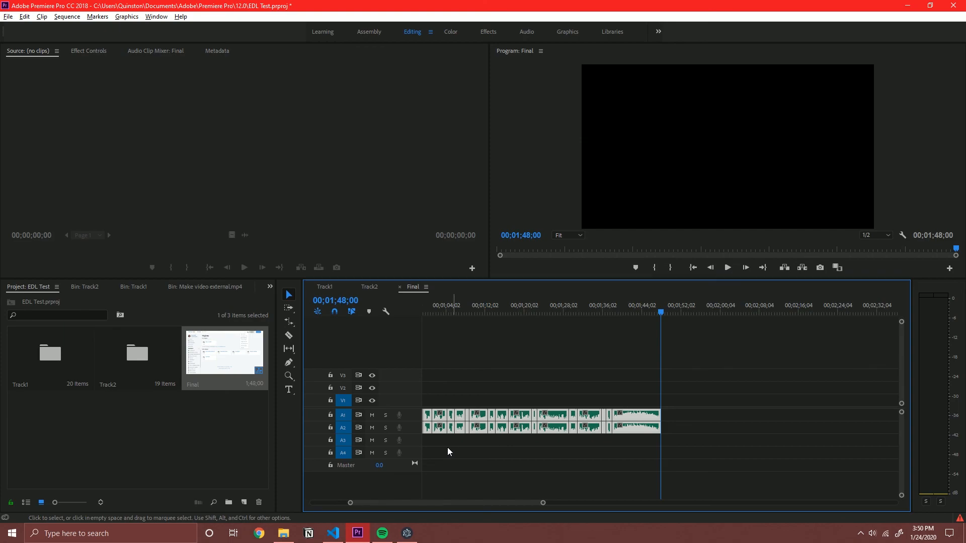
scroll(452, 448, "down", 3)
left_click_drag(448, 503, 328, 500)
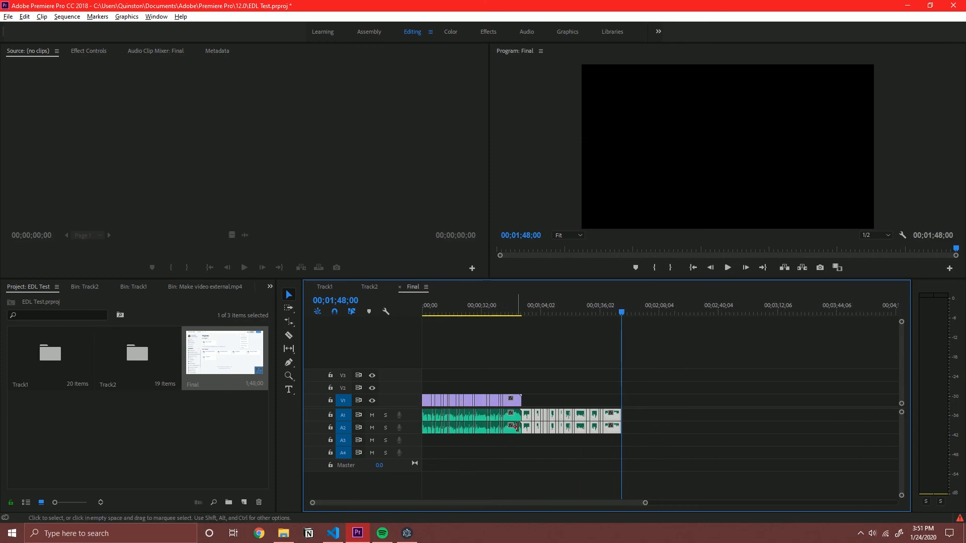
Move the pasted Track2 audio clips onto tracks A3 and A4, aligned with the start of the Final sequence
left_click_drag(527, 420, 426, 445)
scroll(448, 412, "up", 5)
scroll(485, 418, "up", 5)
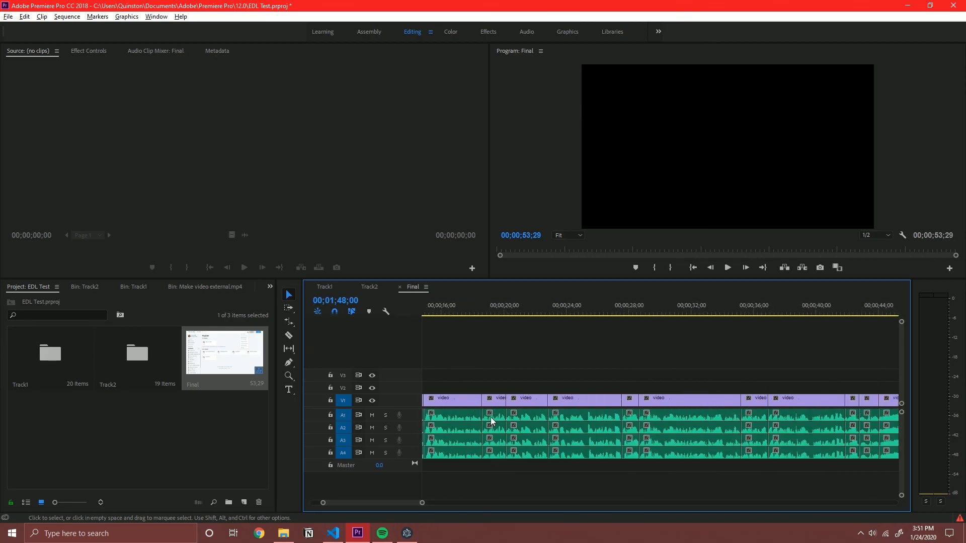
left_click_drag(373, 502, 346, 502)
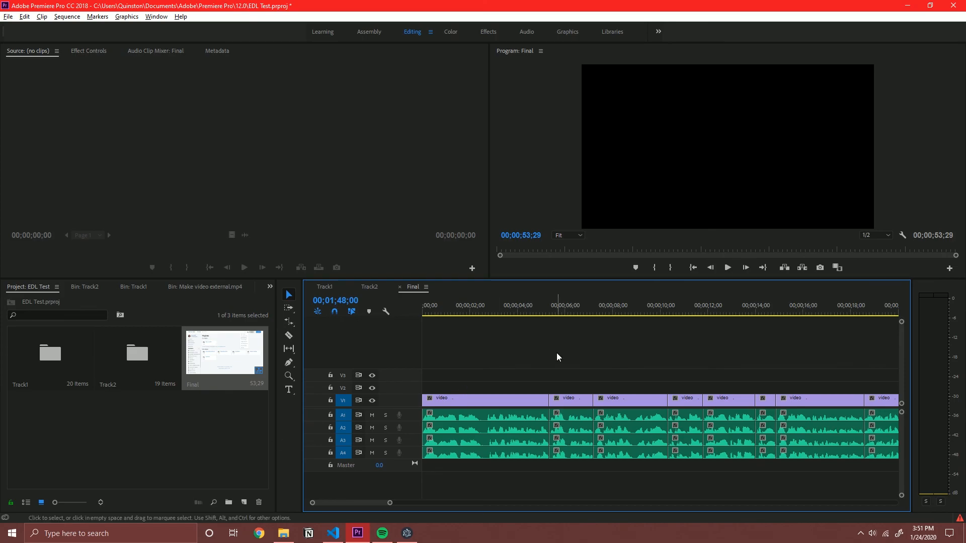
Switch to the TimeBolt window
left_click(407, 534)
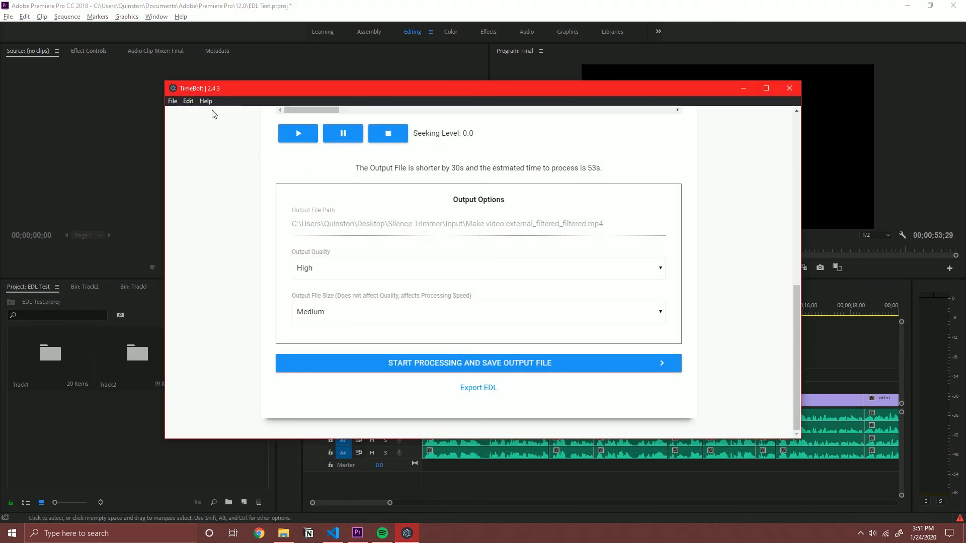